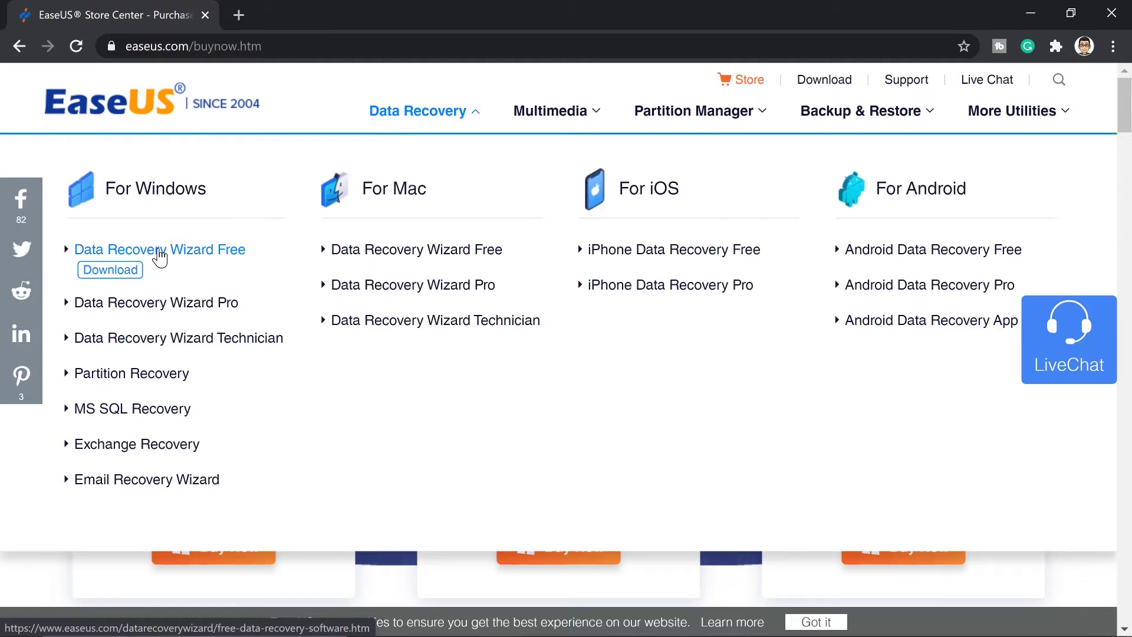
Step: Open the Data Recovery Wizard Free and Pro pages in new tabs and switch to Free
right_click(159, 258)
click(221, 263)
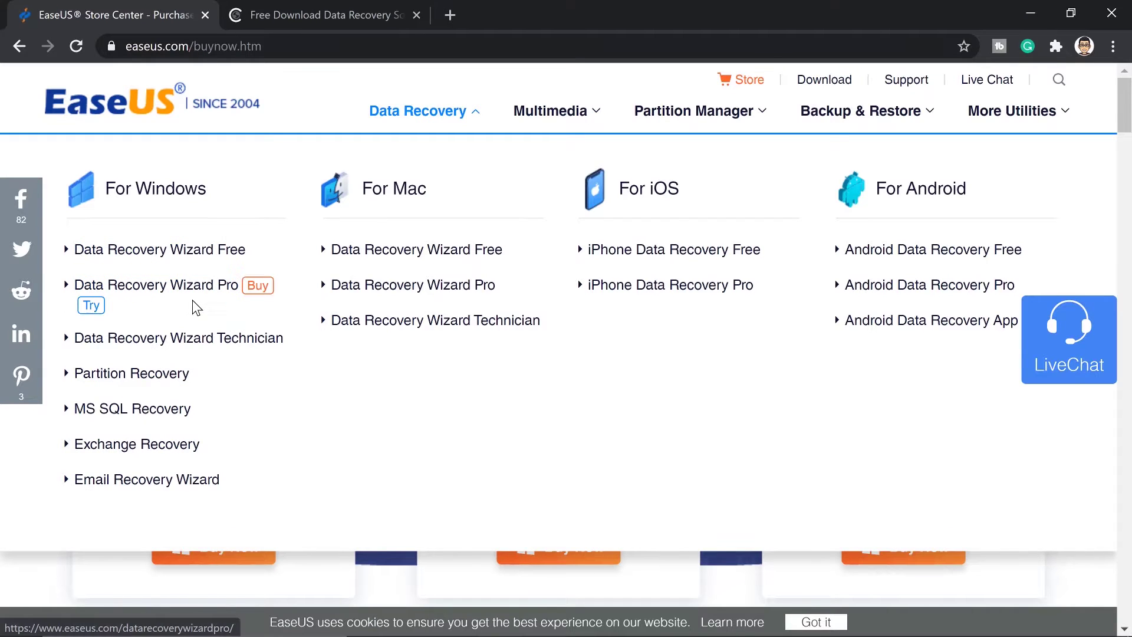
right_click(170, 287)
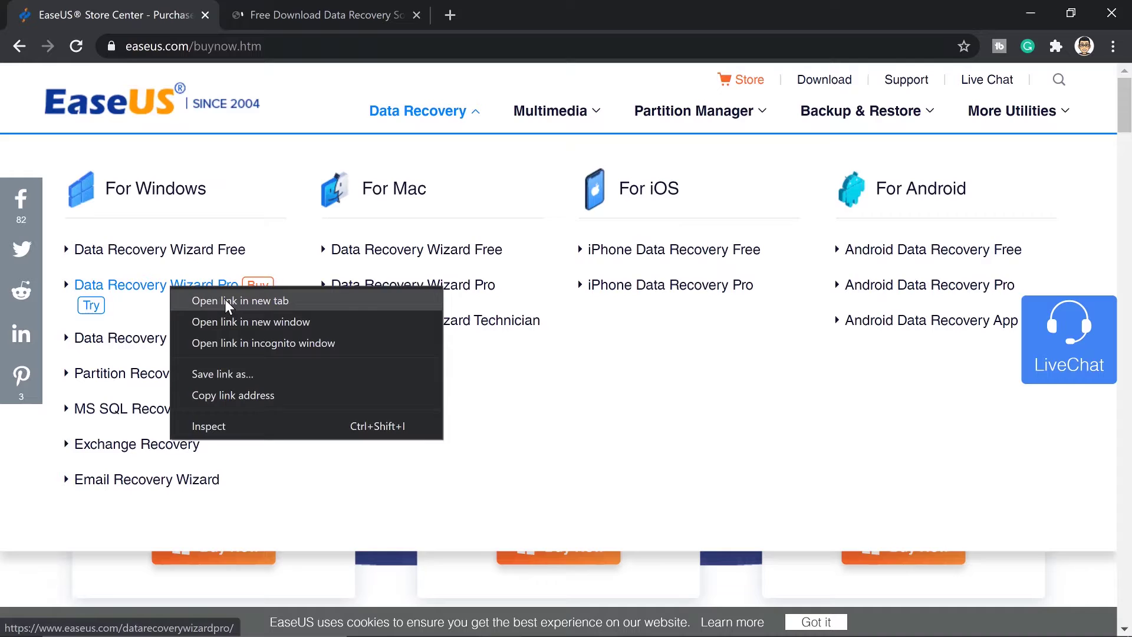
click(225, 300)
click(308, 9)
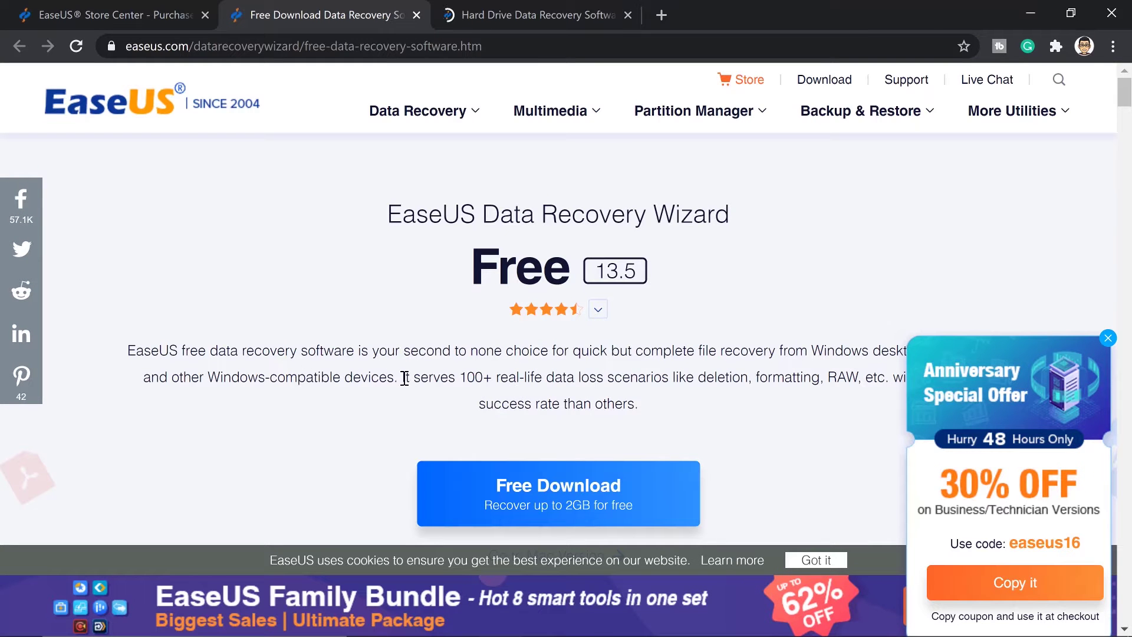
Step: Scroll down through the Free 13.5 download page and its app mockup, then back up
scroll(431, 374, down, 1)
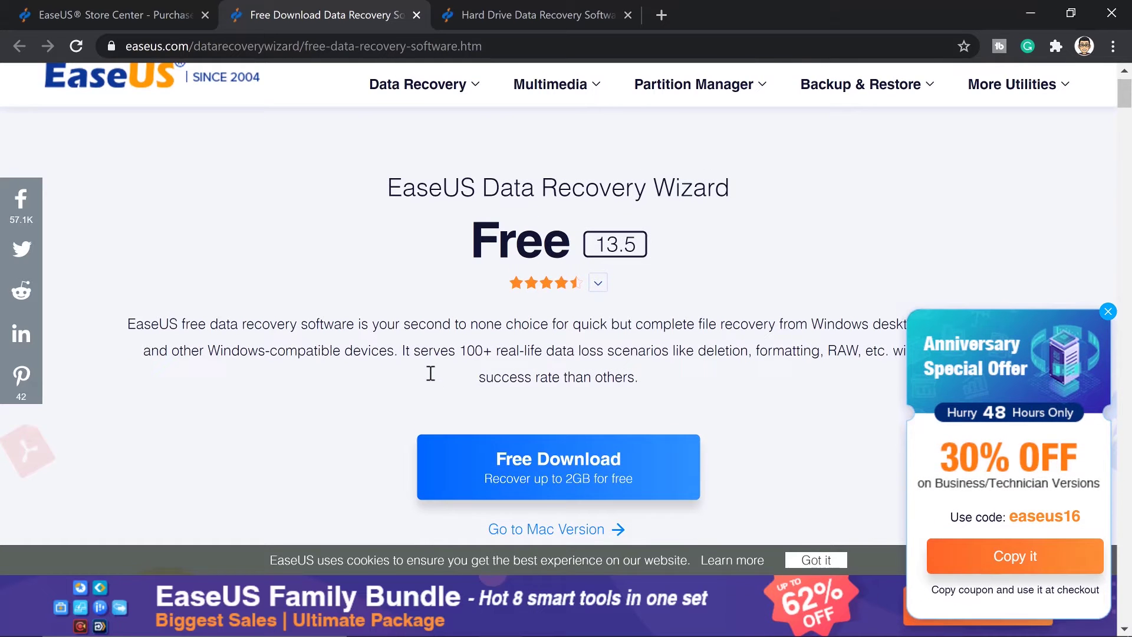
scroll(517, 475, down, 1)
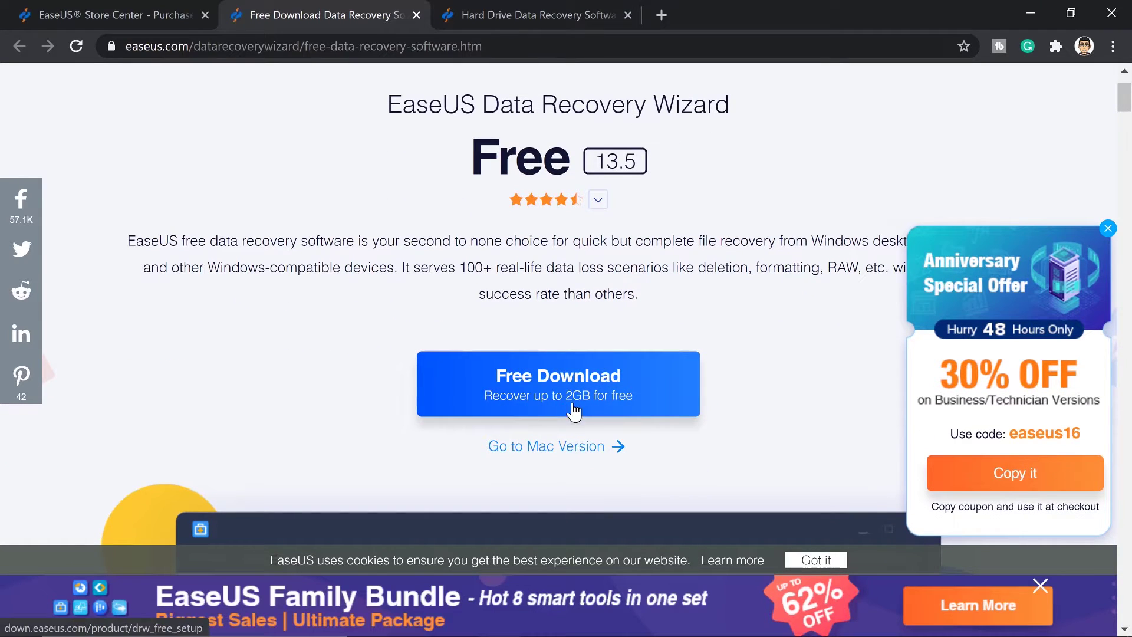
scroll(559, 401, down, 3)
scroll(561, 403, down, 3)
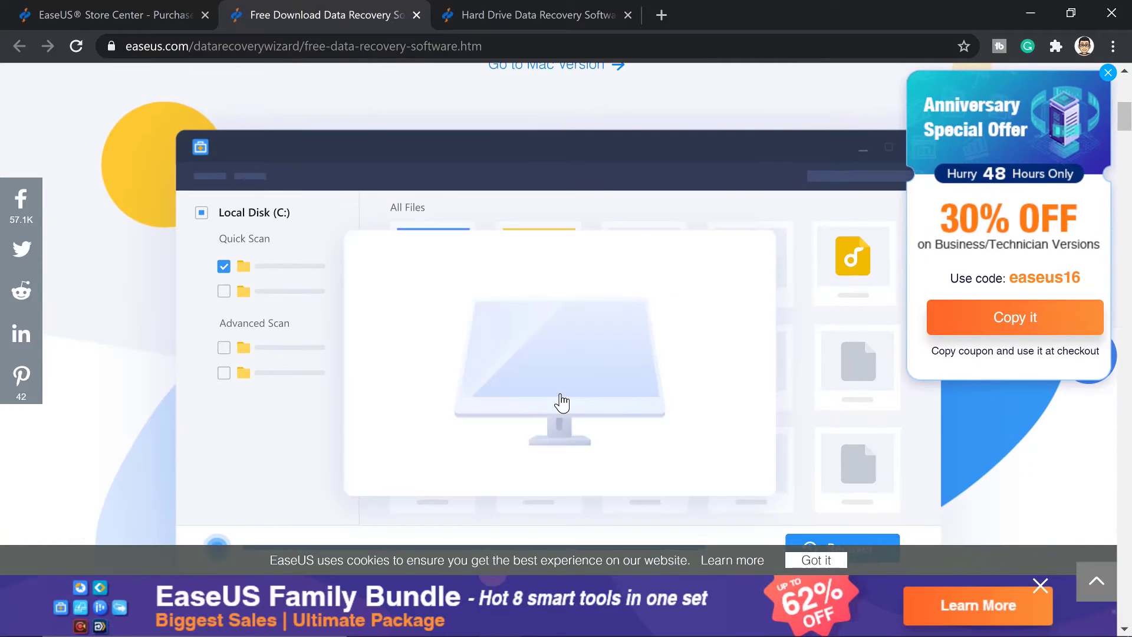
scroll(561, 402, down, 2)
scroll(562, 403, up, 2)
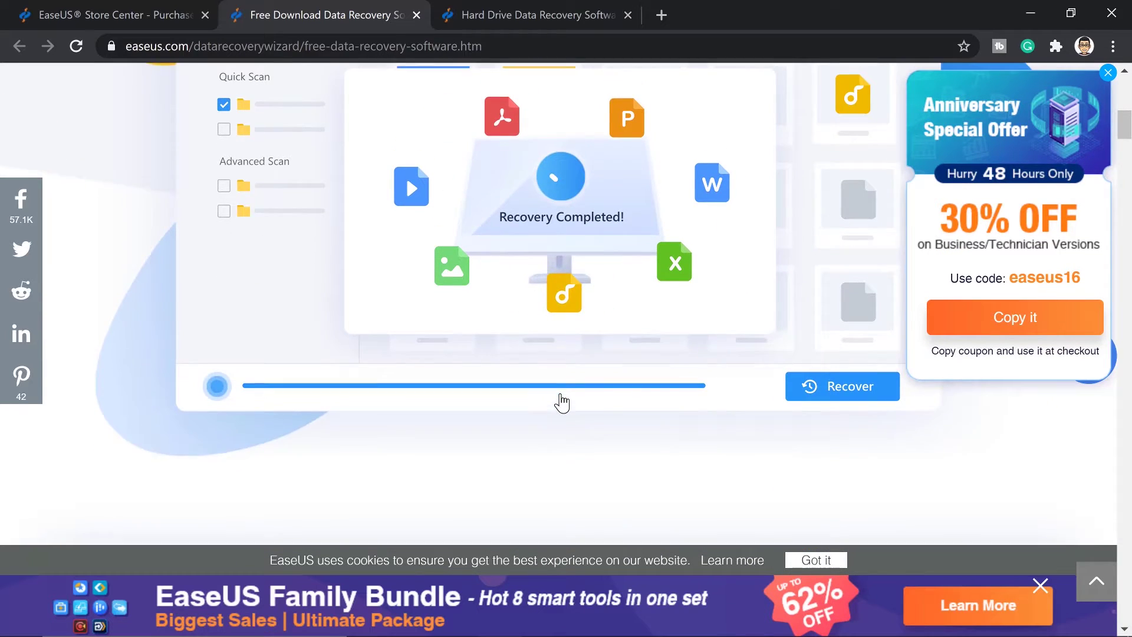
scroll(562, 403, up, 4)
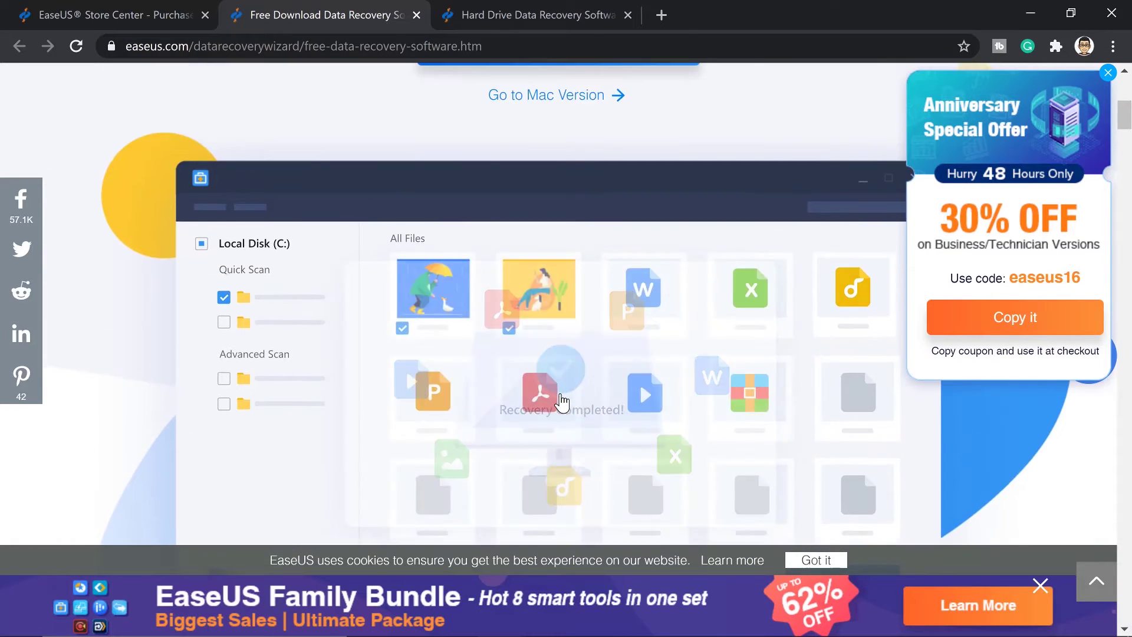
scroll(561, 403, up, 2)
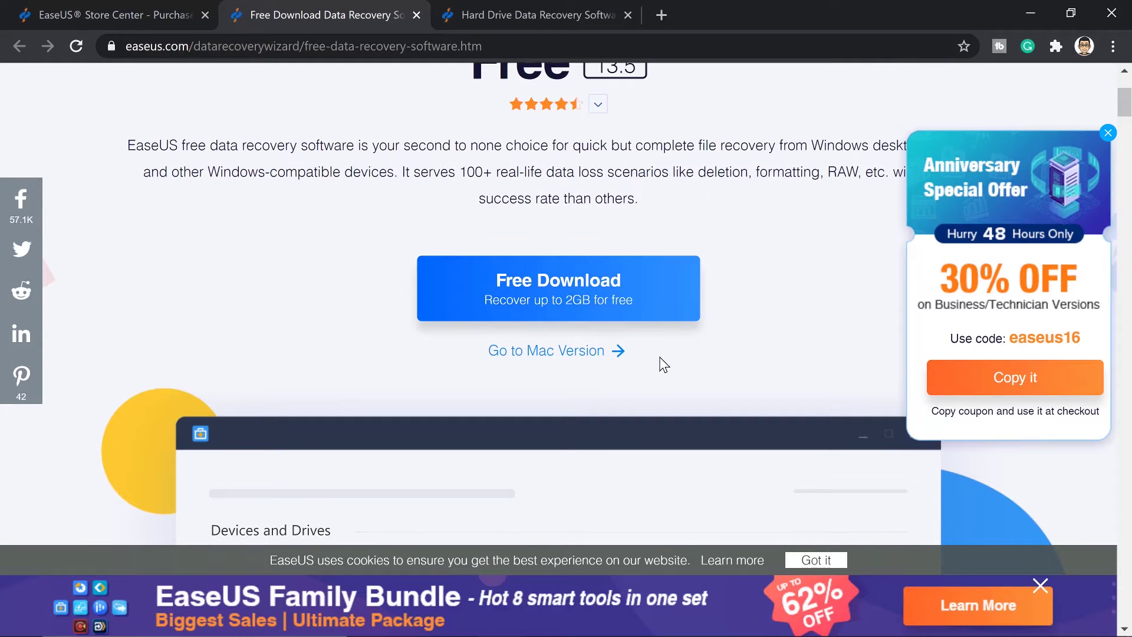
scroll(662, 362, up, 2)
Step: Switch to the Pro 13.5 product page and scroll through it
click(530, 13)
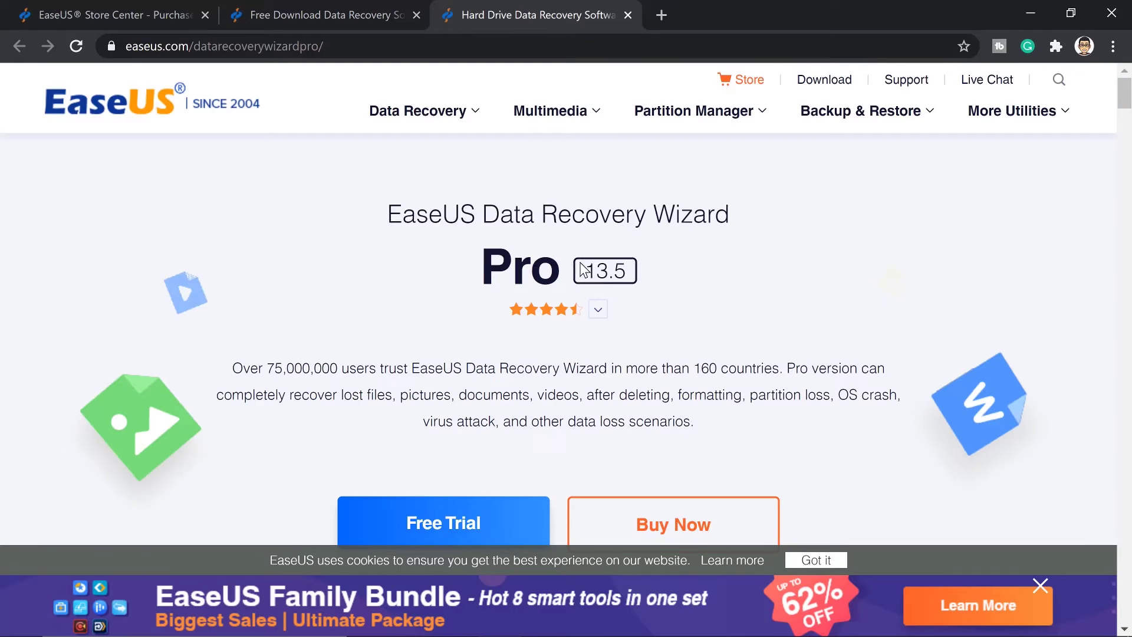
scroll(832, 229, down, 7)
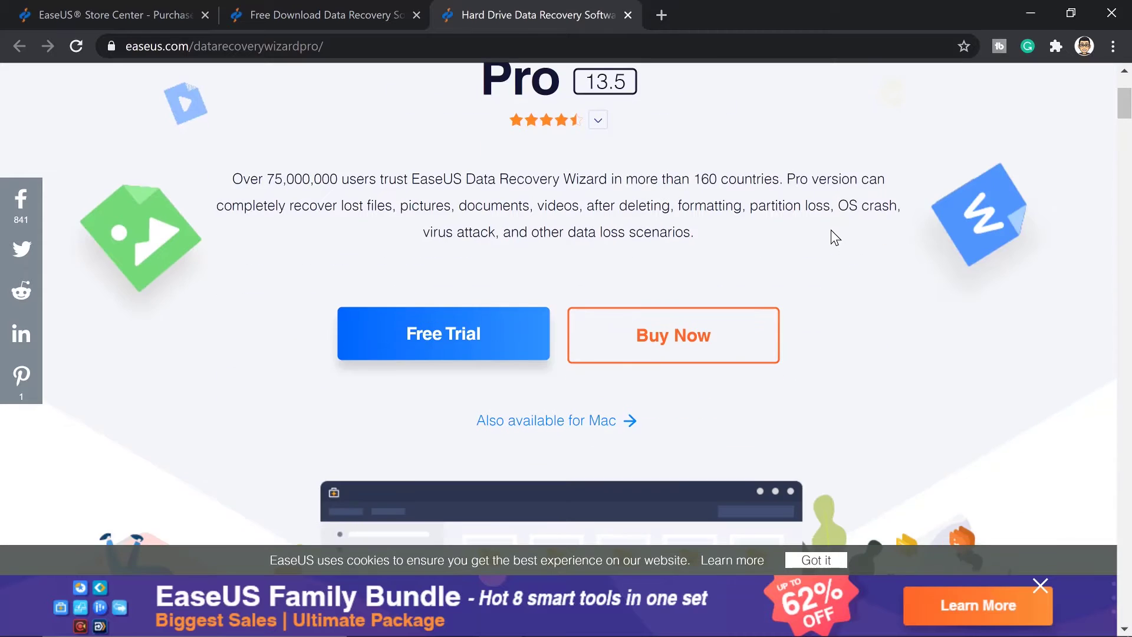
scroll(831, 231, down, 8)
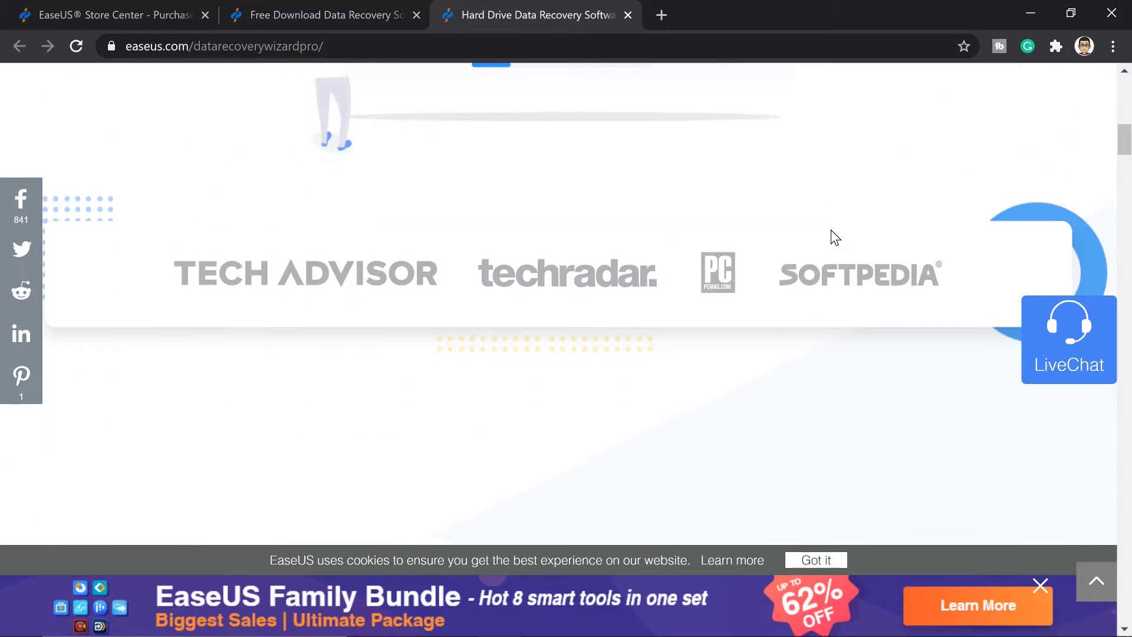
scroll(831, 231, up, 8)
scroll(830, 230, up, 3)
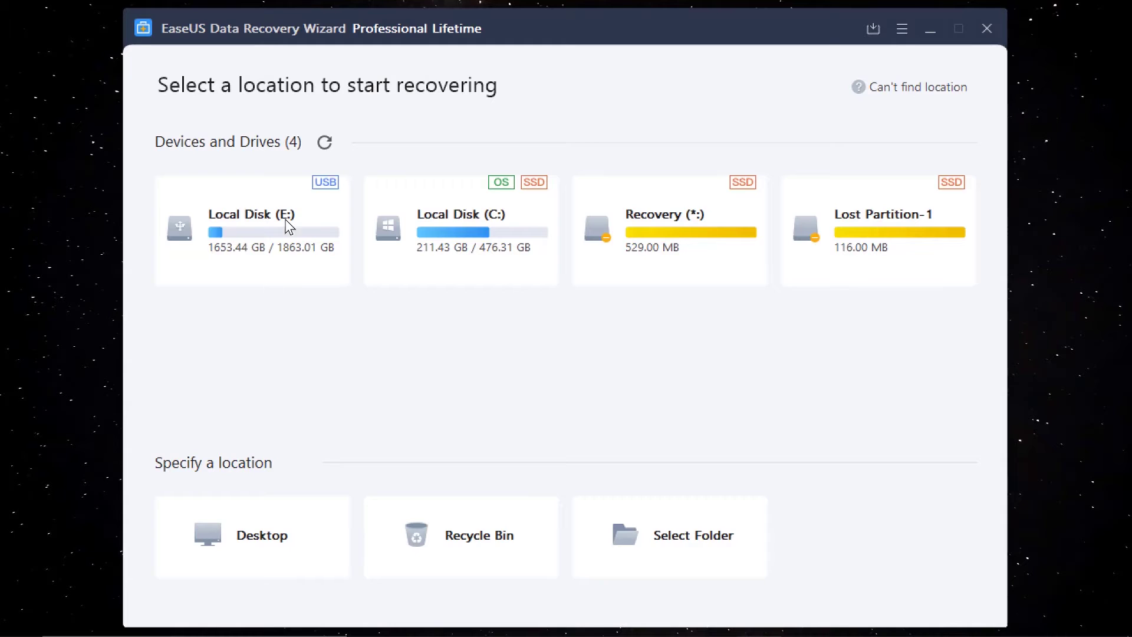
Step: Pick the 'delete some files here' folder on Local Disk (E:) and start scanning it
mouse_move(223, 287)
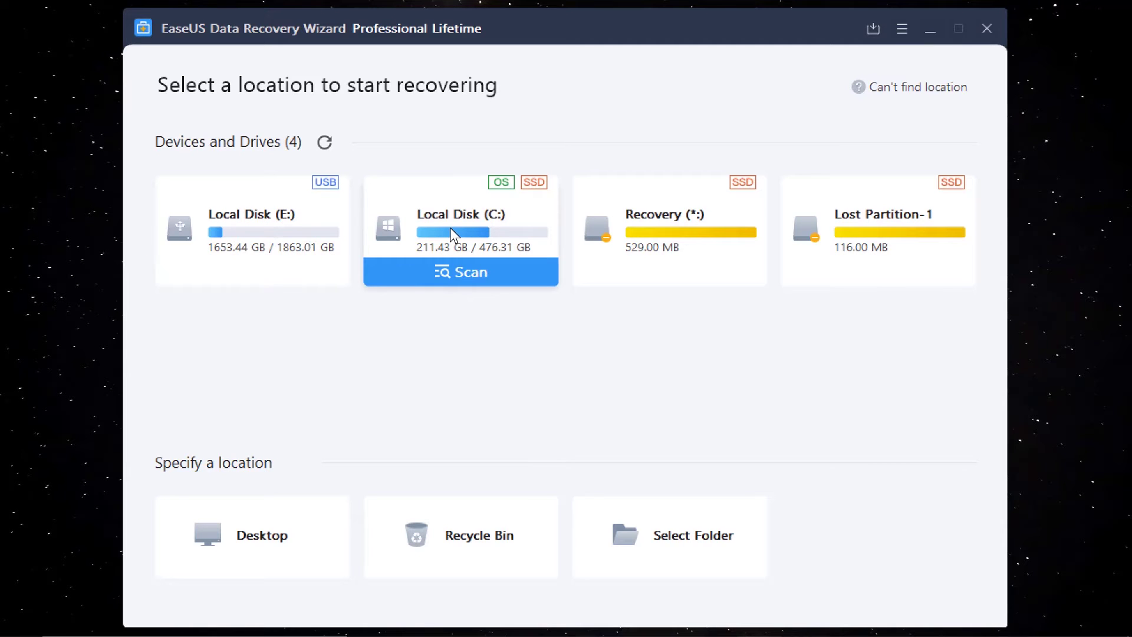
mouse_move(318, 227)
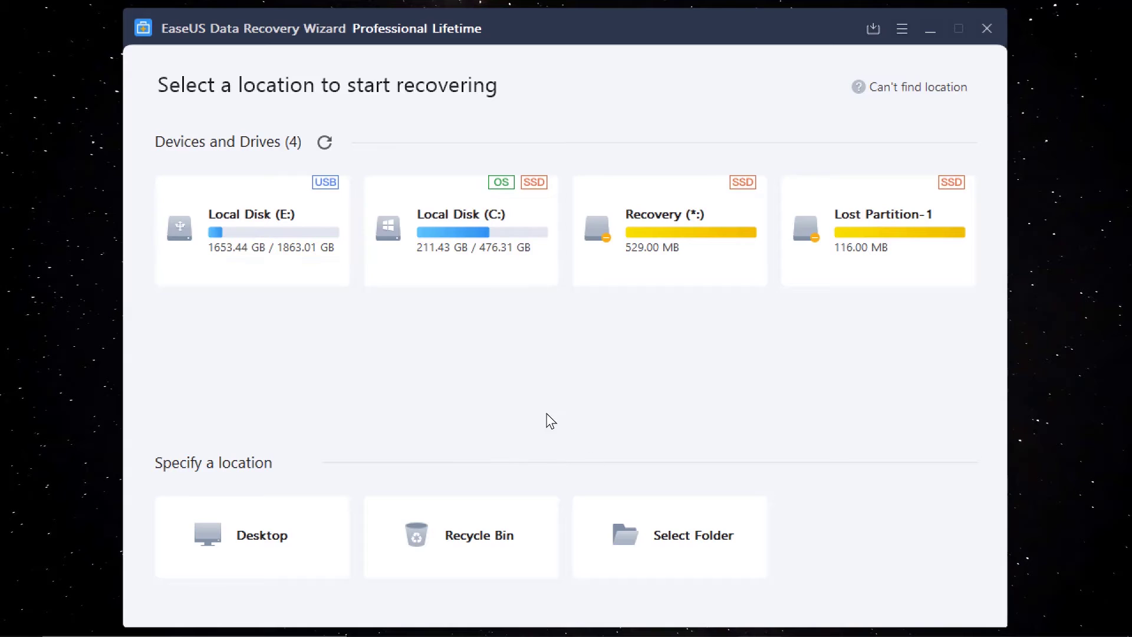
mouse_move(271, 249)
mouse_move(434, 540)
mouse_move(682, 534)
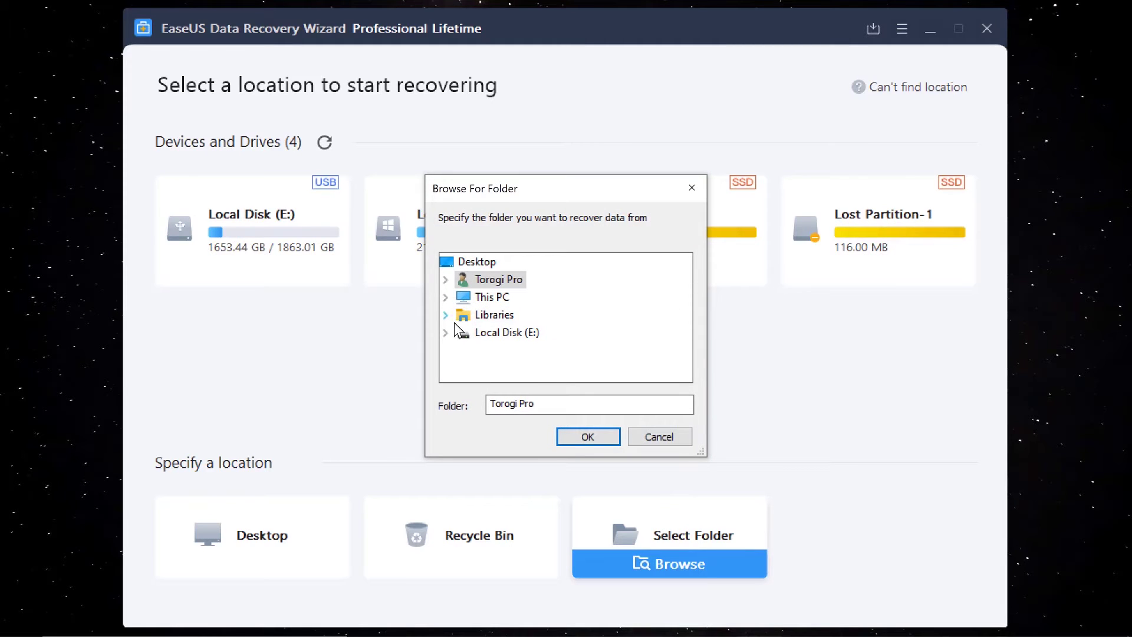
click(500, 333)
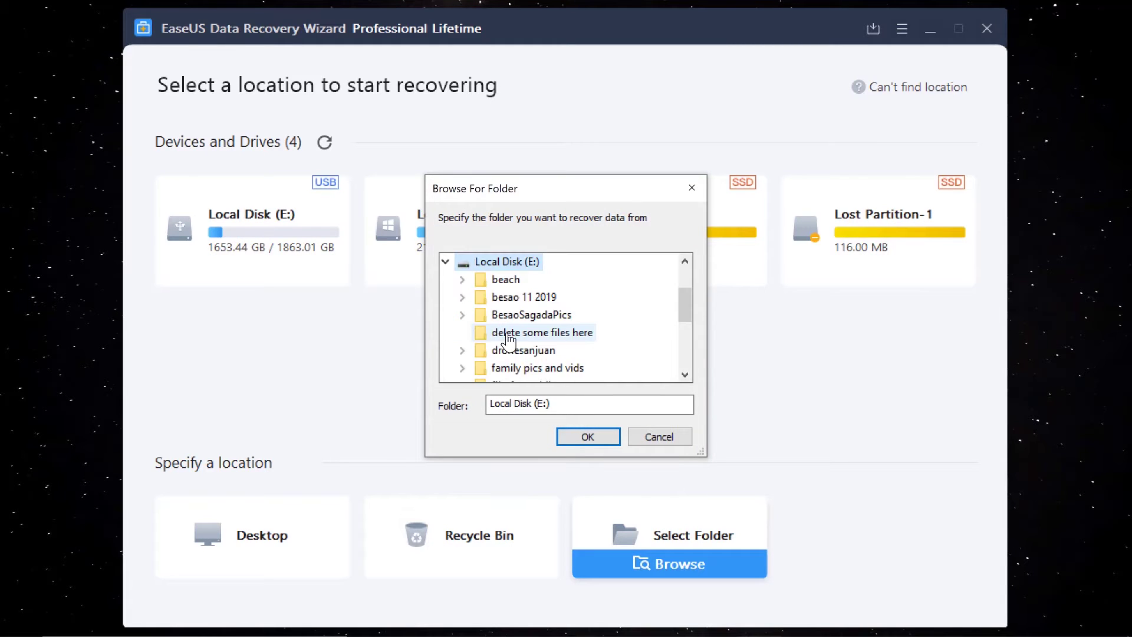
scroll(559, 342, down, 1)
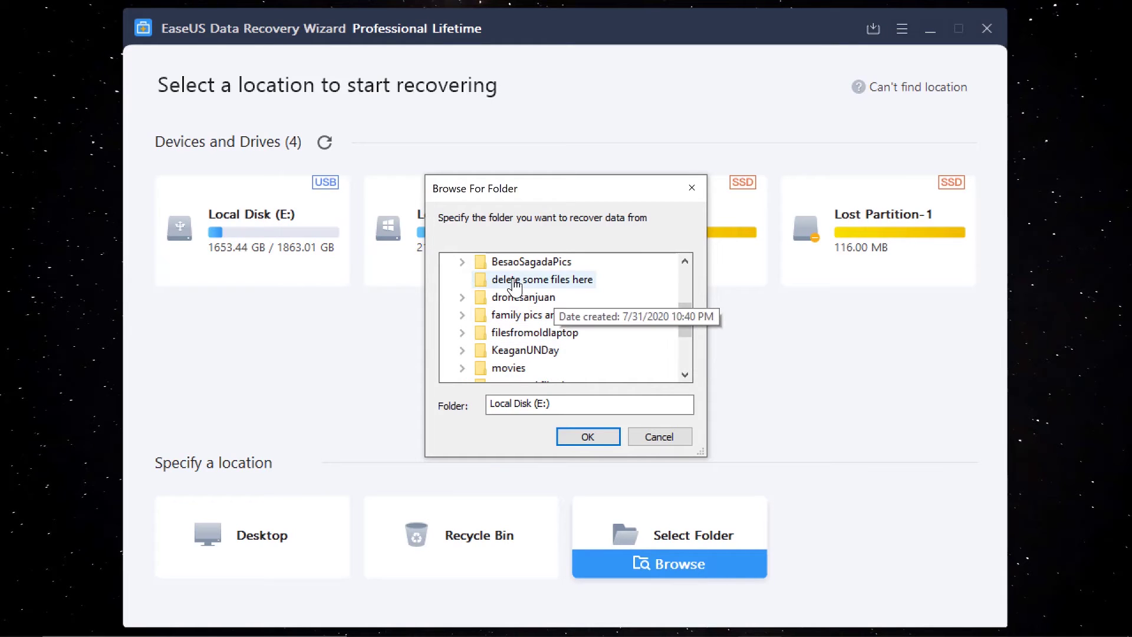
click(565, 283)
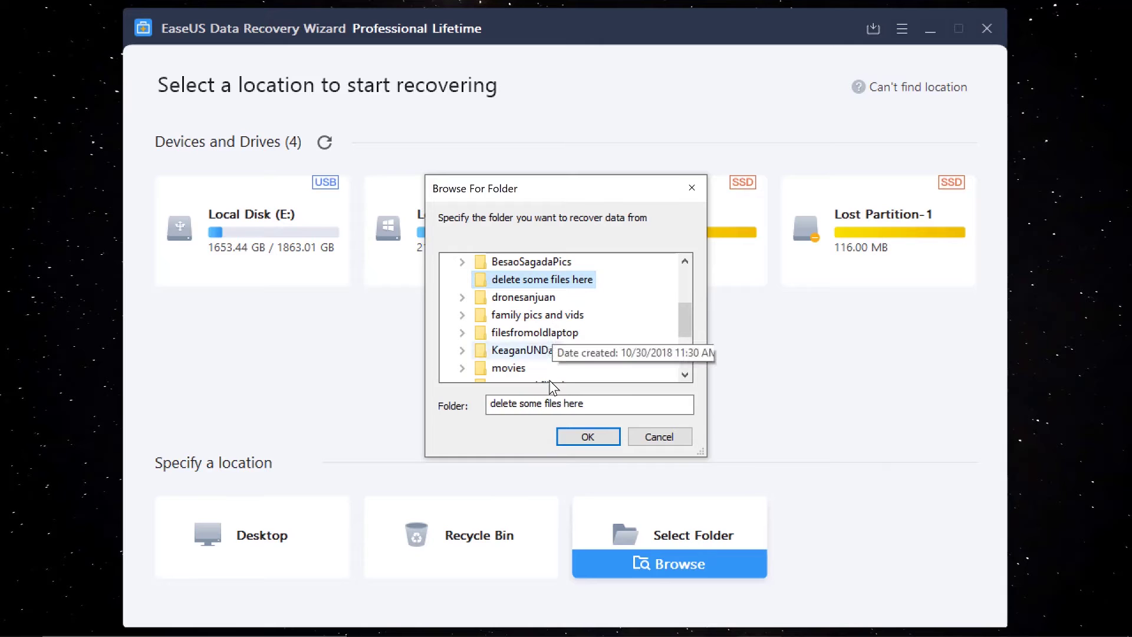
click(574, 437)
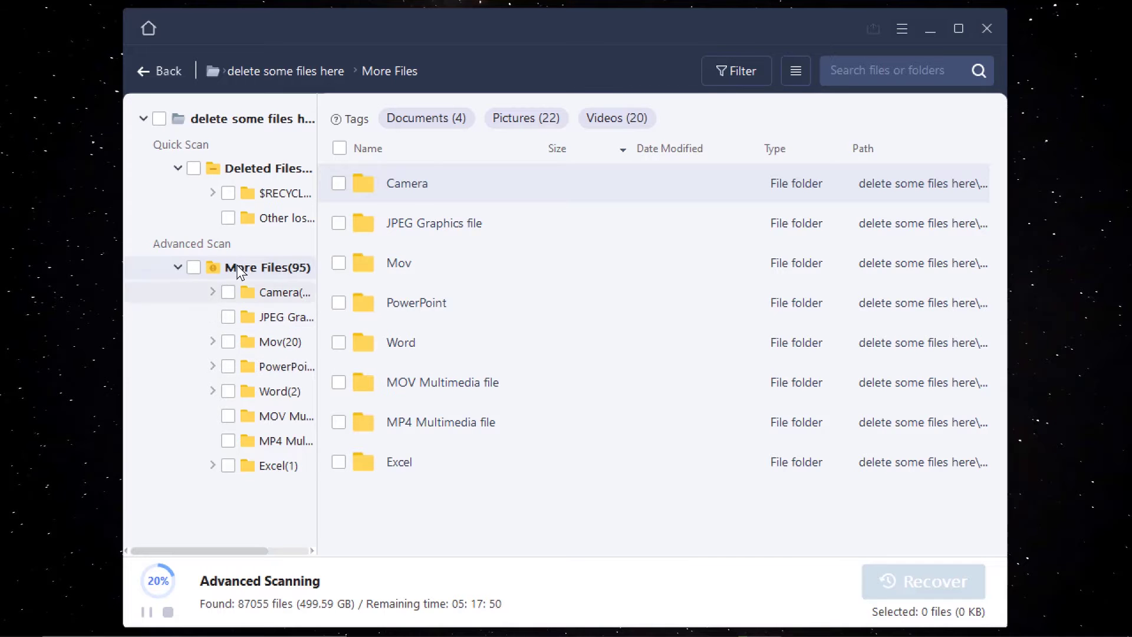
Step: Browse Deleted Files and Other lost files, then return to the scanned folder's root
click(264, 168)
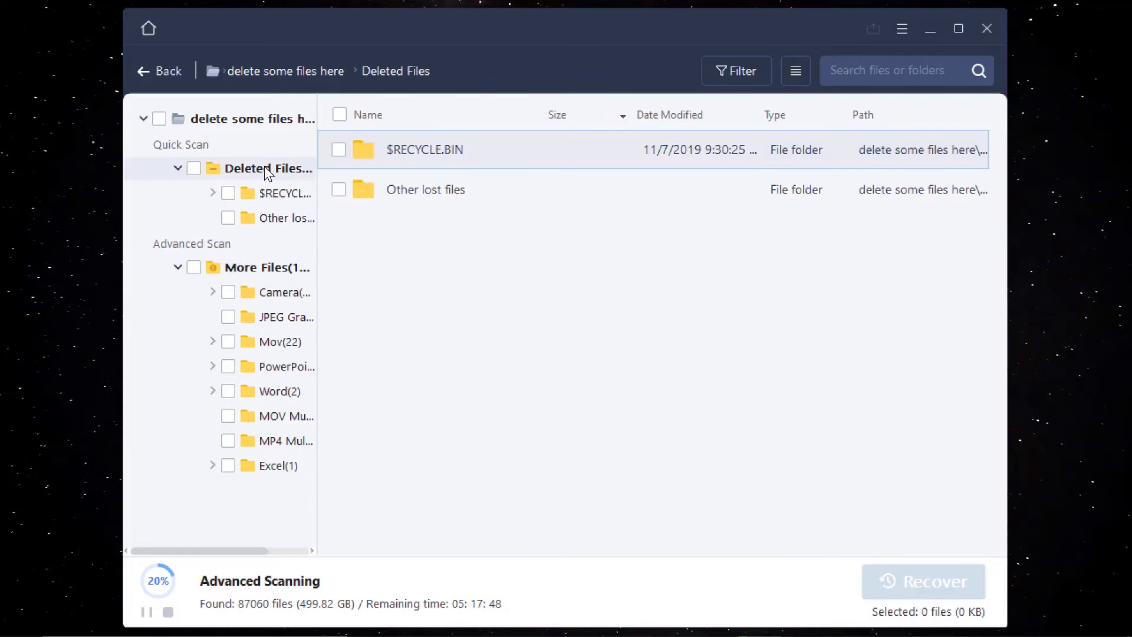
double_click(427, 190)
scroll(437, 336, down, 10)
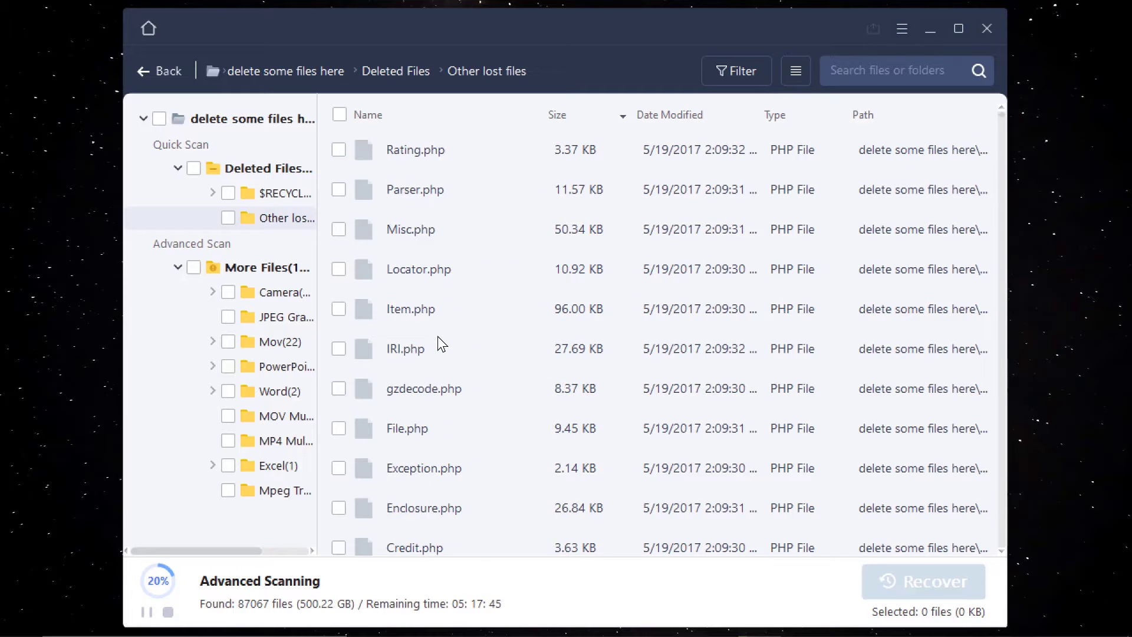
click(253, 170)
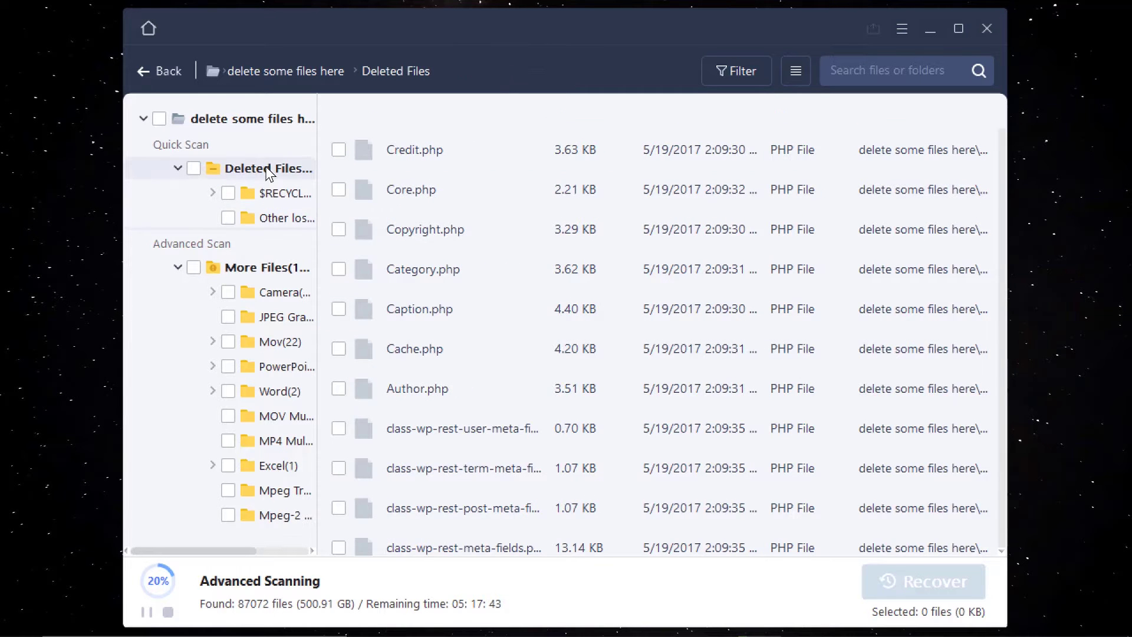
click(260, 118)
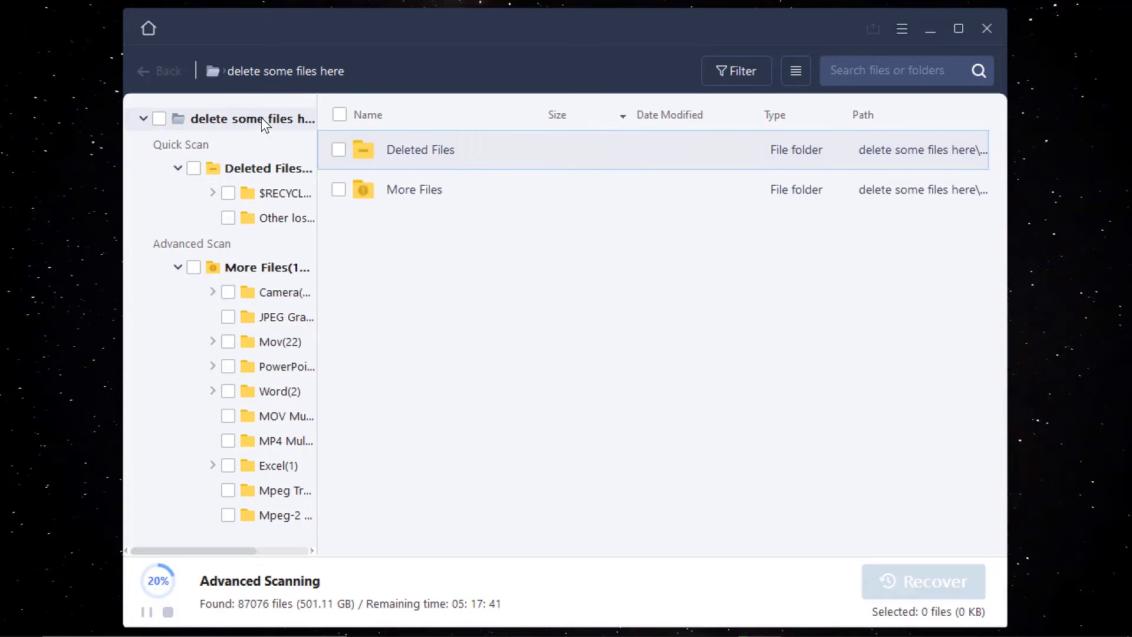
double_click(451, 189)
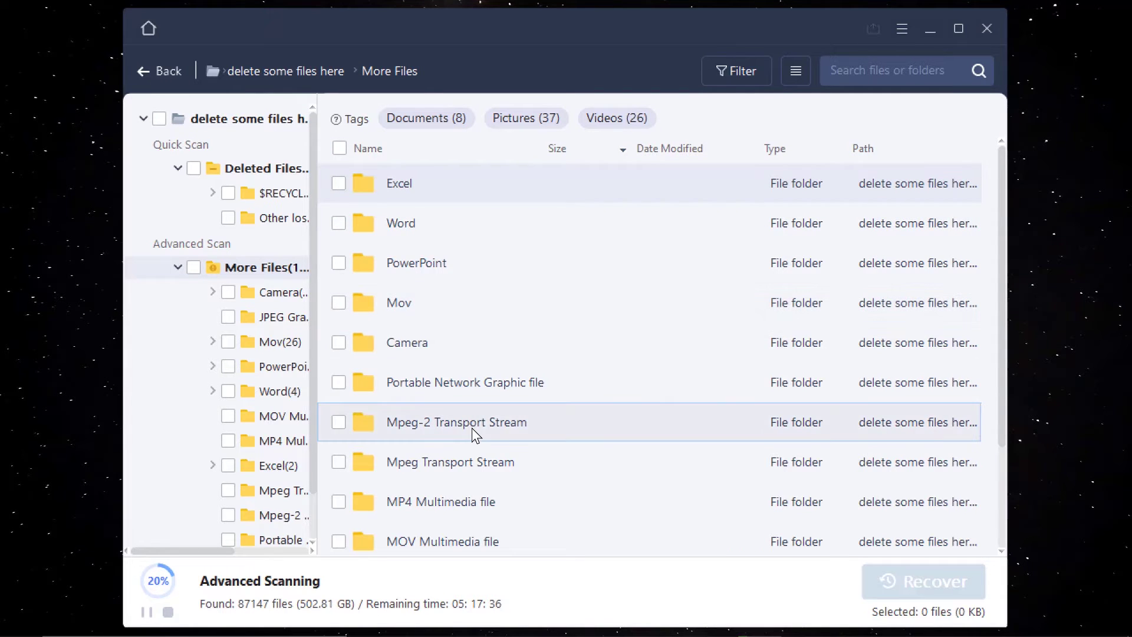
scroll(474, 430, down, 1)
scroll(472, 427, down, 2)
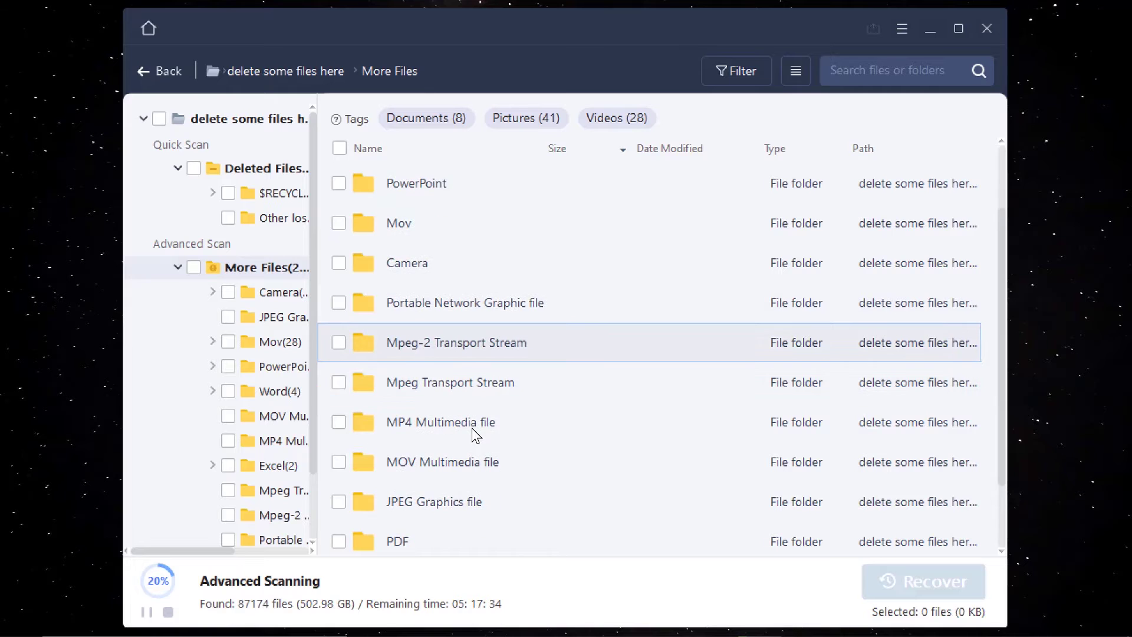
double_click(398, 503)
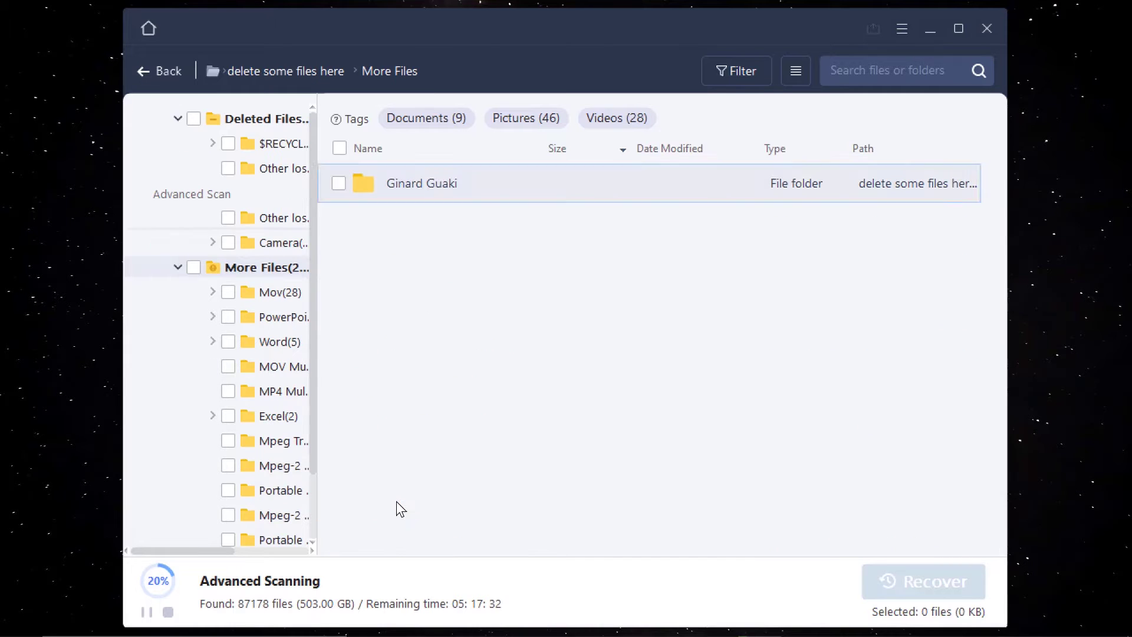
double_click(451, 185)
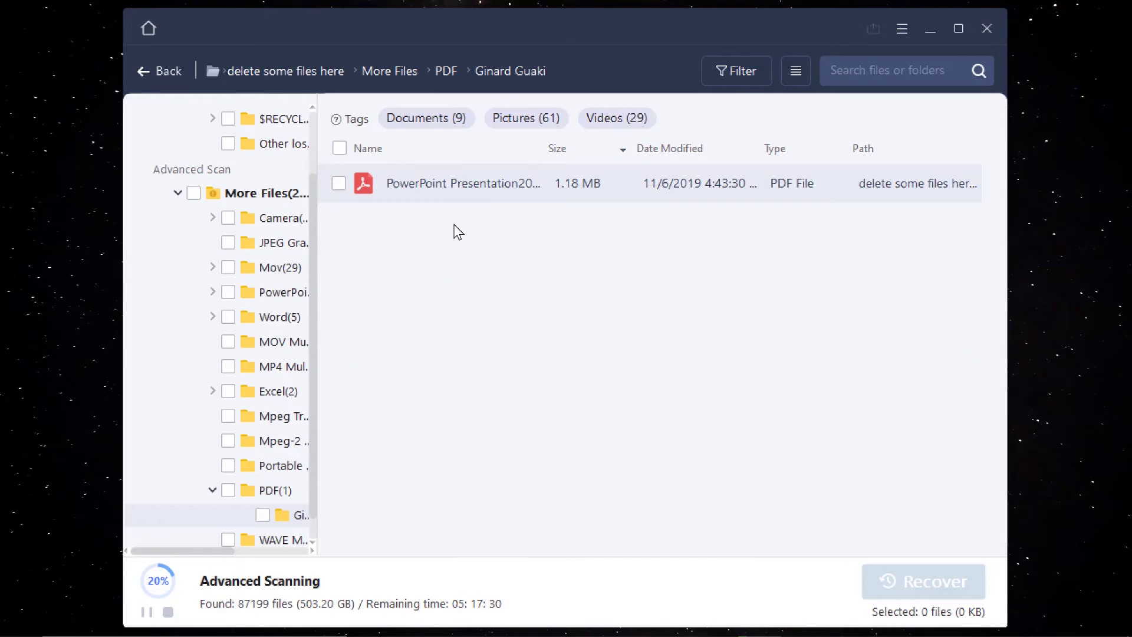
double_click(475, 184)
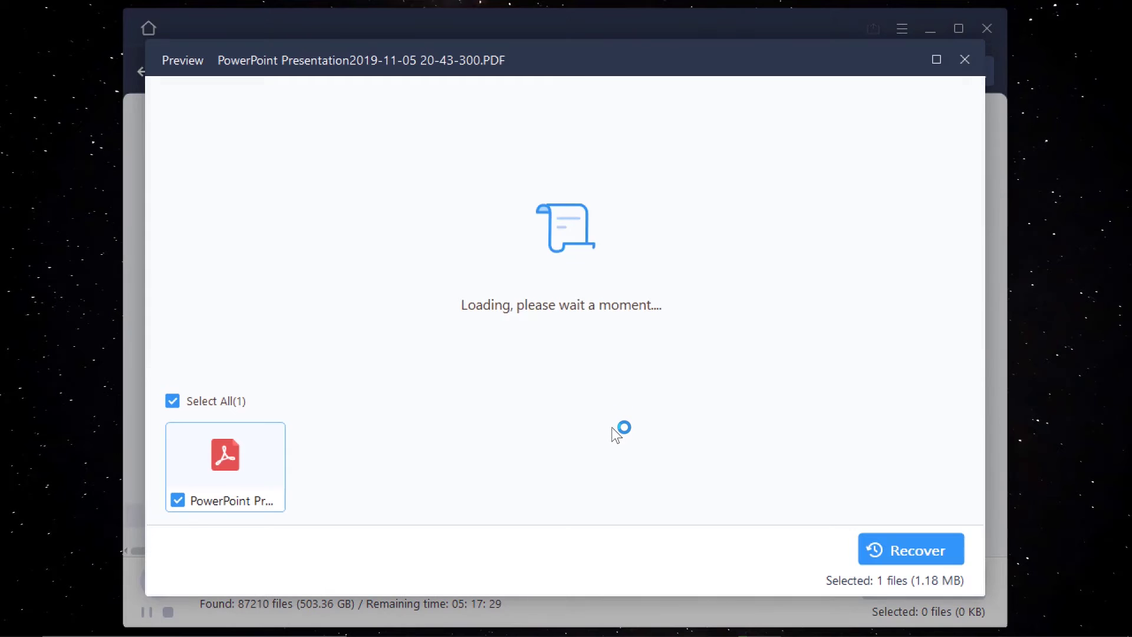
scroll(578, 295, down, 5)
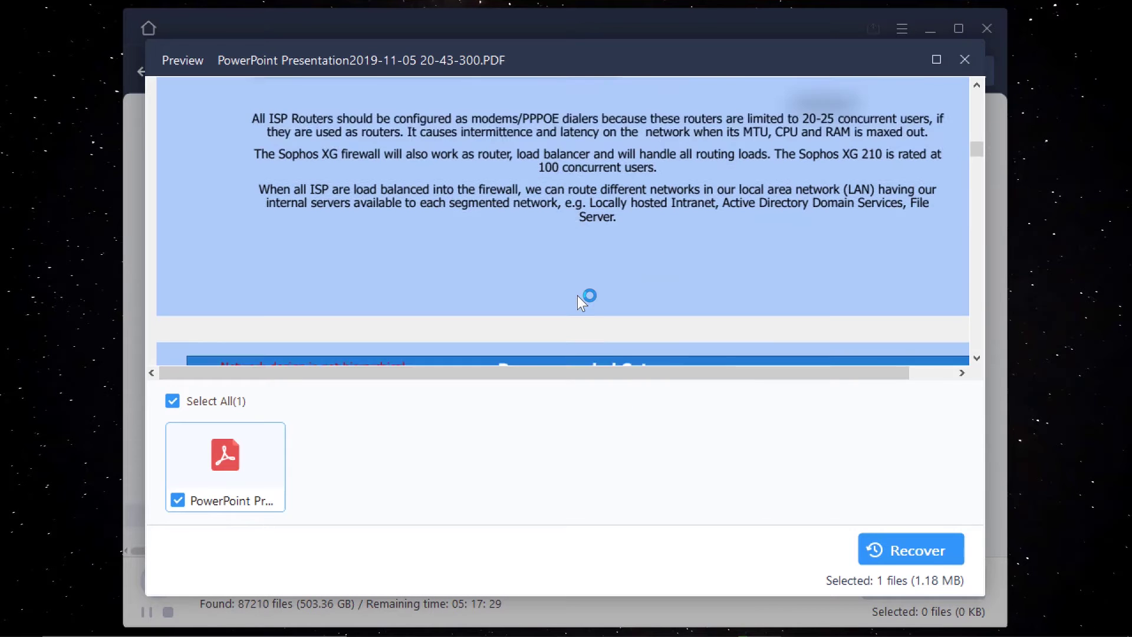
scroll(577, 295, up, 5)
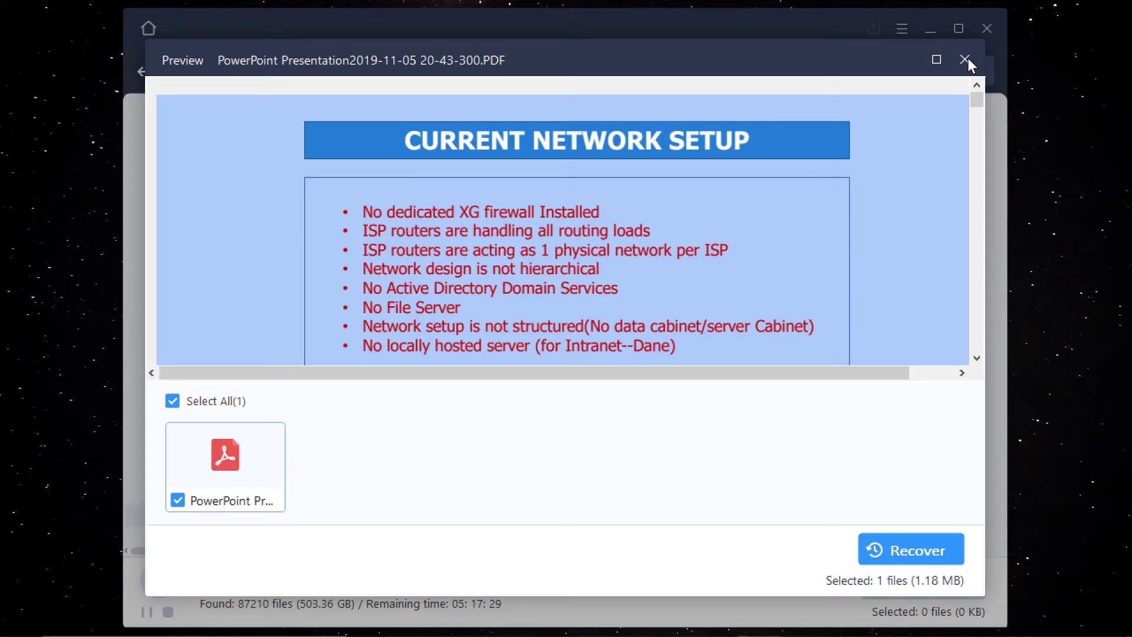
click(965, 59)
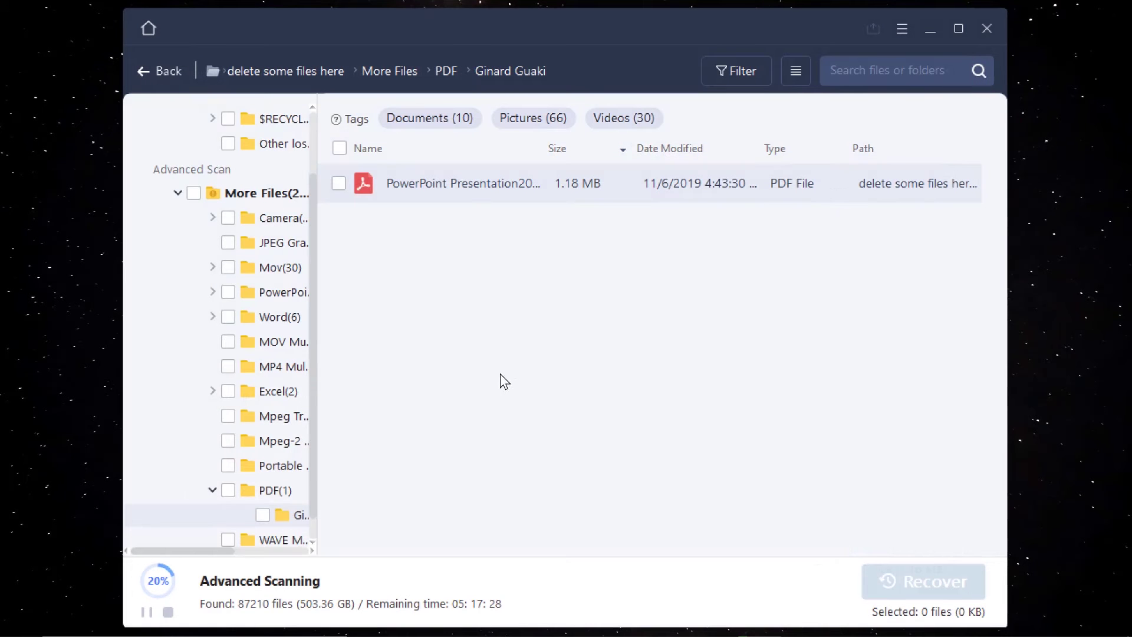
Step: Go back to the PDF folder's contents and view the Pictures (1490) camera-brand breakdown
scroll(252, 459, down, 1)
click(255, 467)
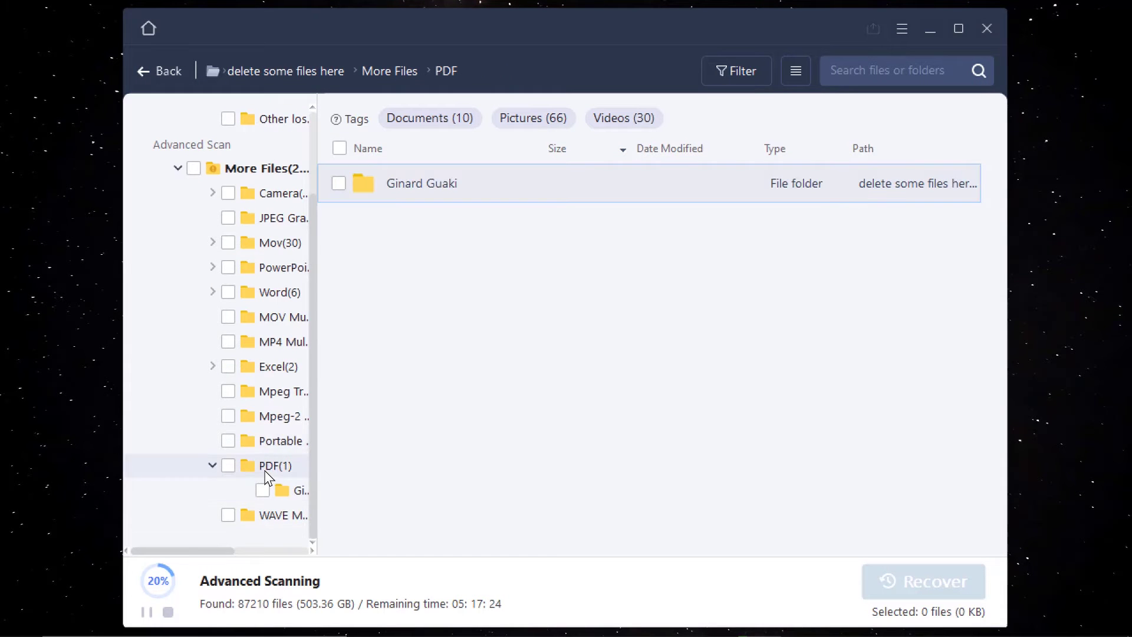
scroll(283, 259, up, 4)
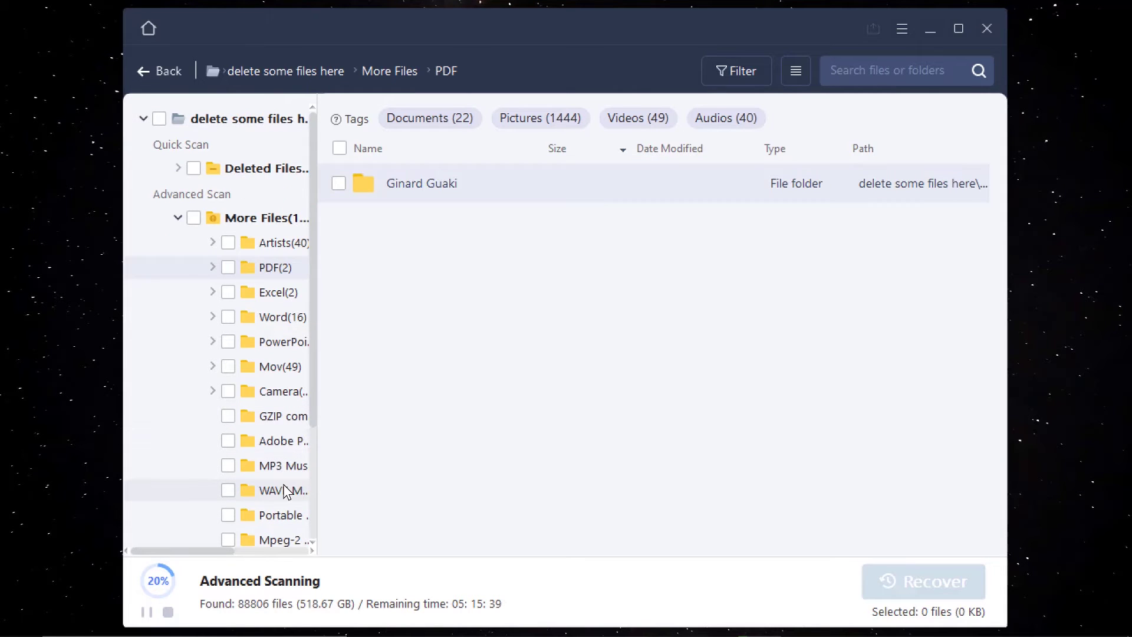
click(310, 546)
click(310, 546)
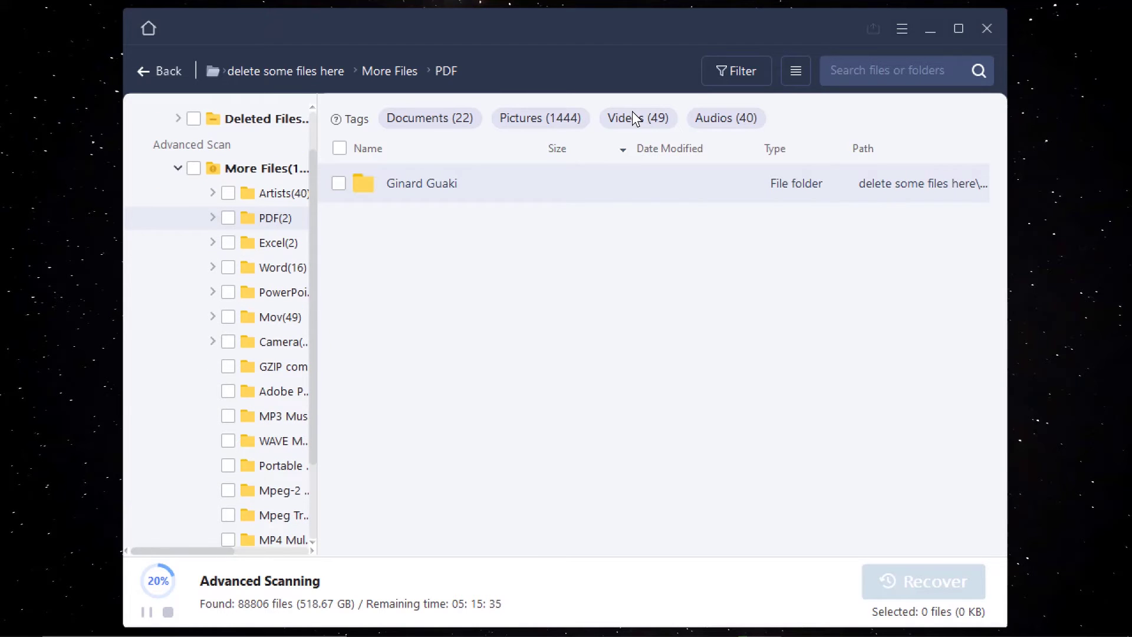
mouse_move(632, 111)
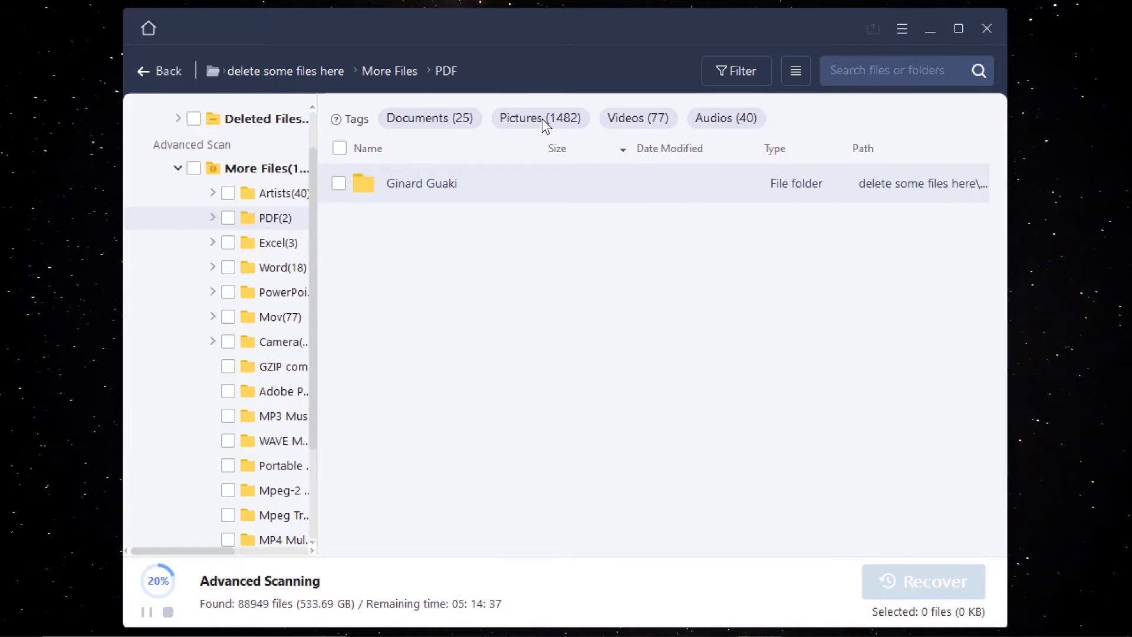
mouse_move(543, 120)
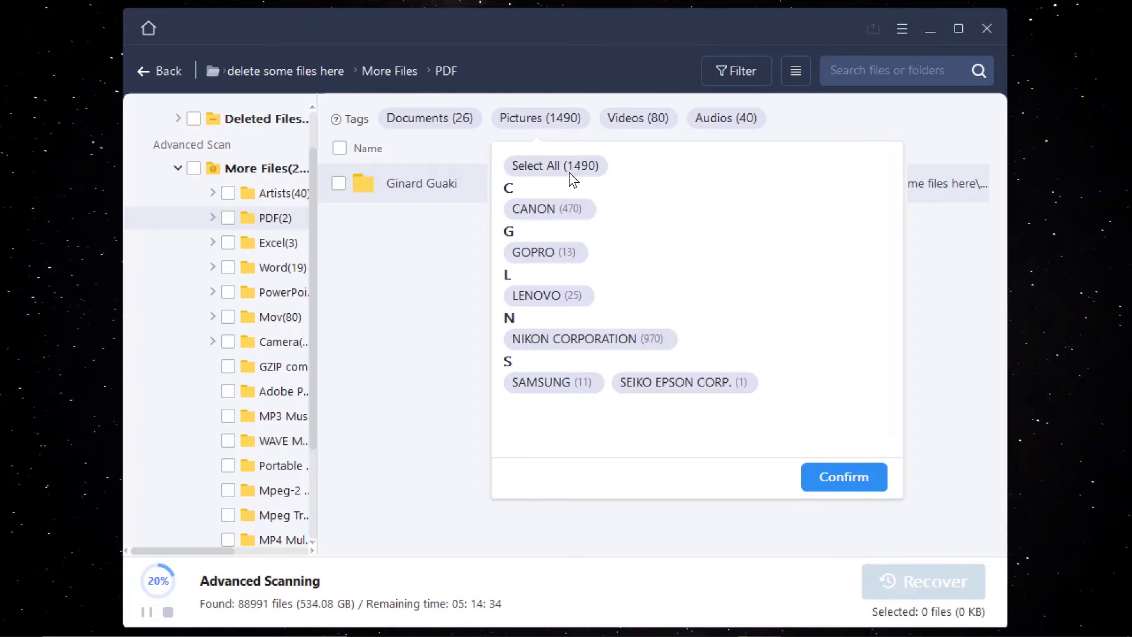
Step: Filter the list to the GOPRO picture tag and preview HERO7 Black236.JPG
click(555, 255)
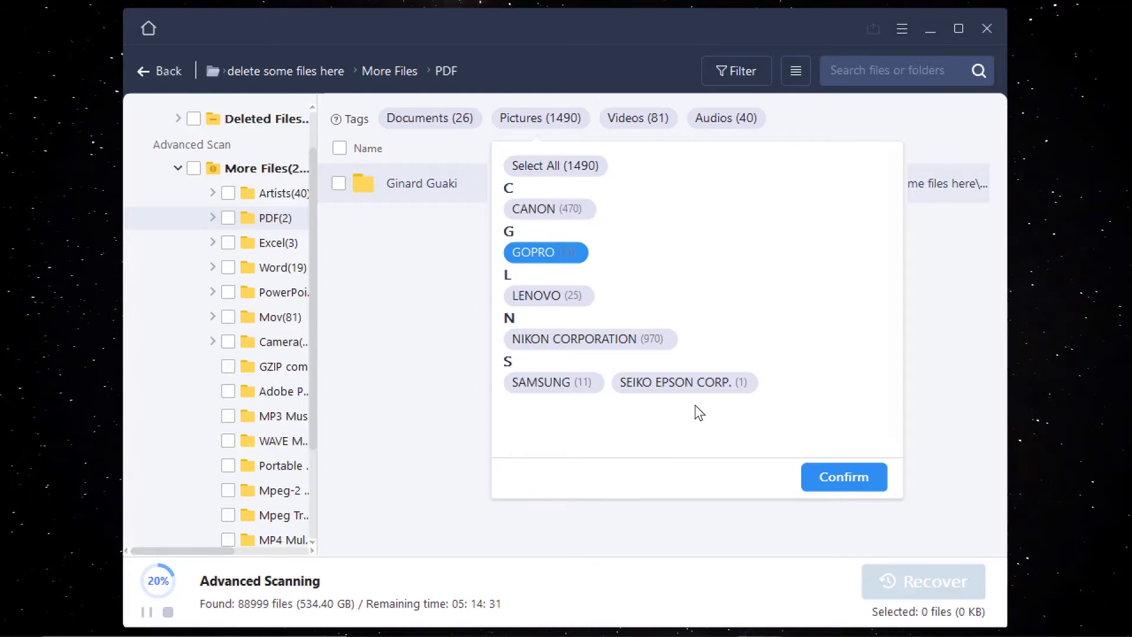
click(833, 475)
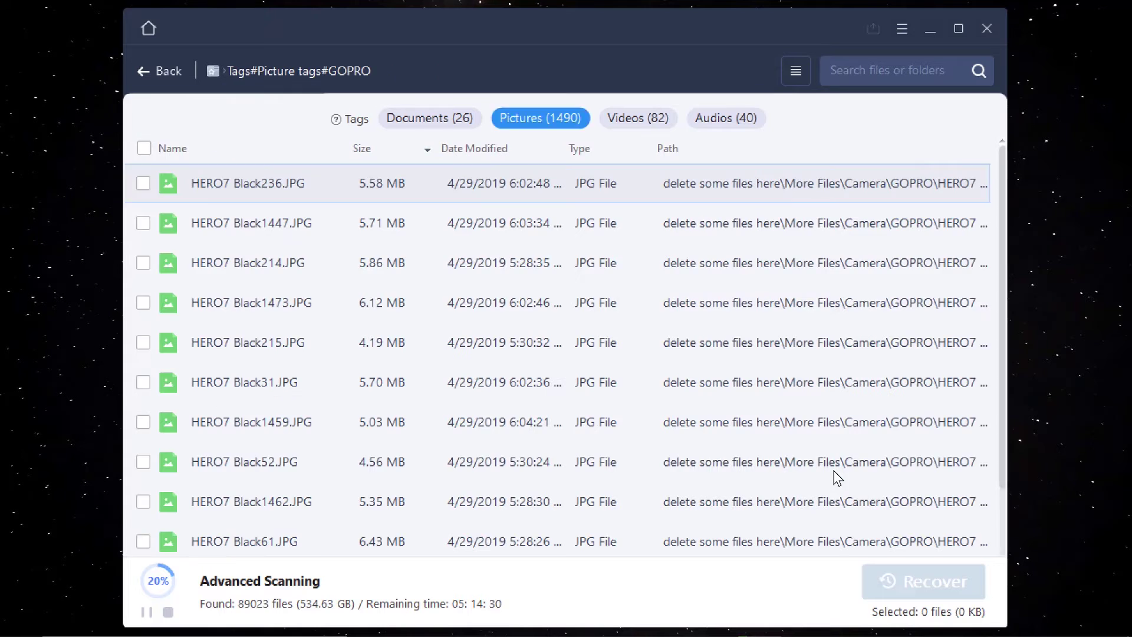
double_click(274, 184)
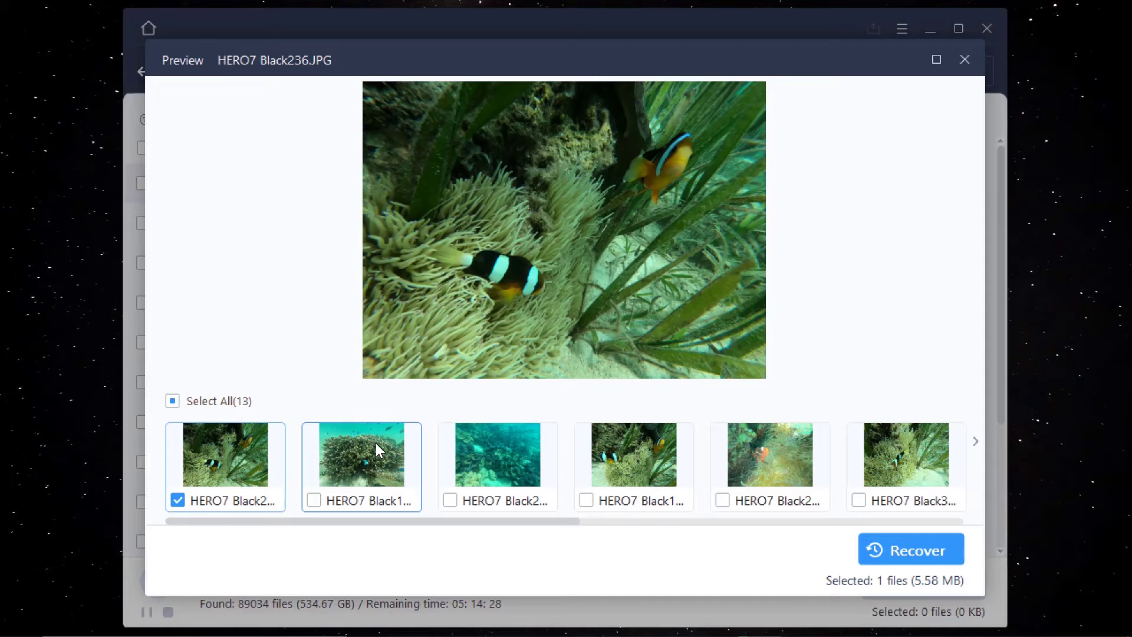
Step: Step through the HERO7 Black previews, from Black214 through Black1462
click(377, 443)
key(Right)
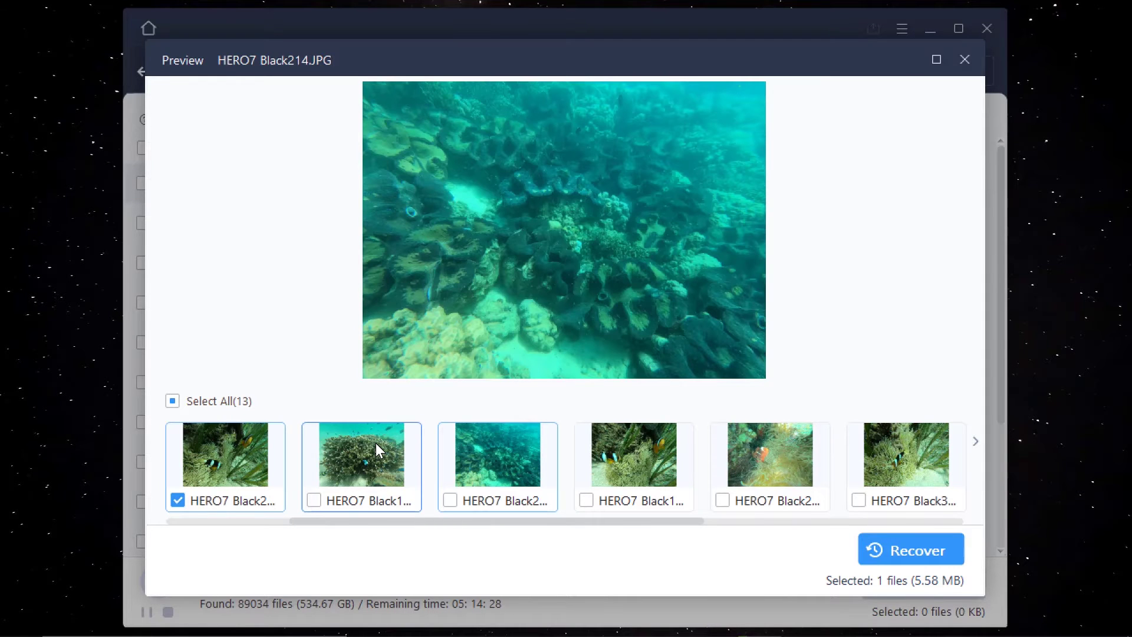
key(Right)
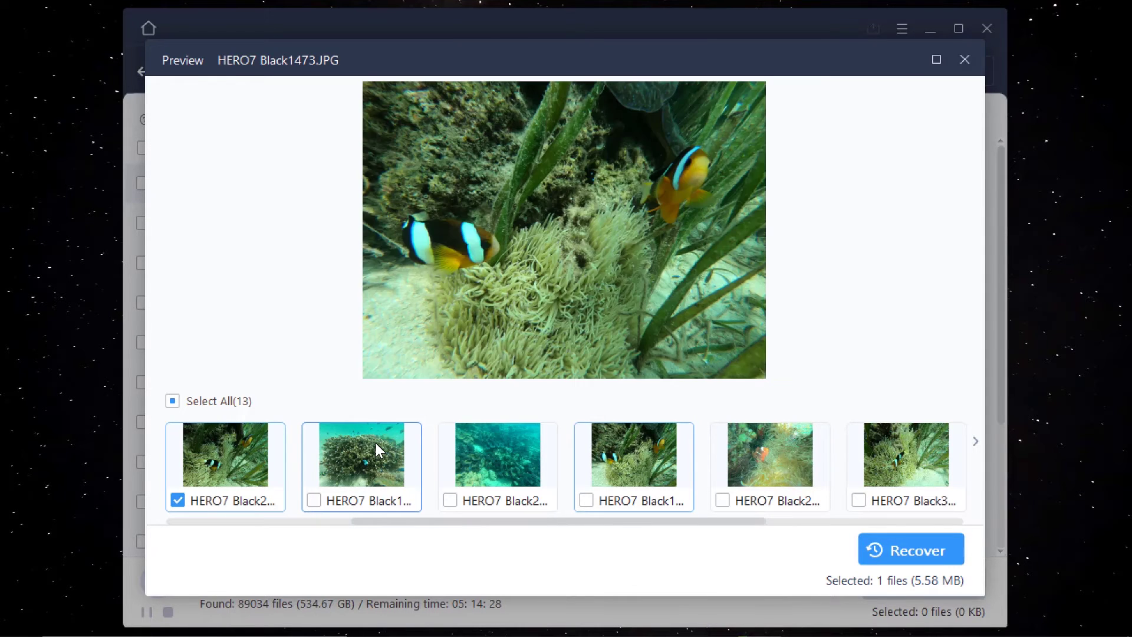
key(Right)
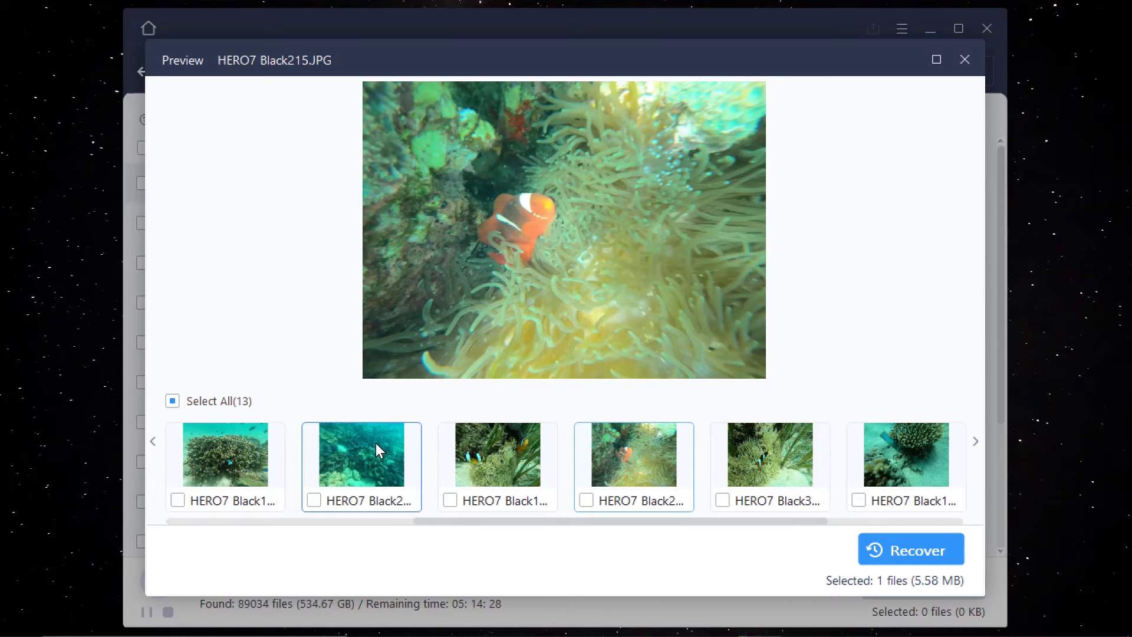
key(Right)
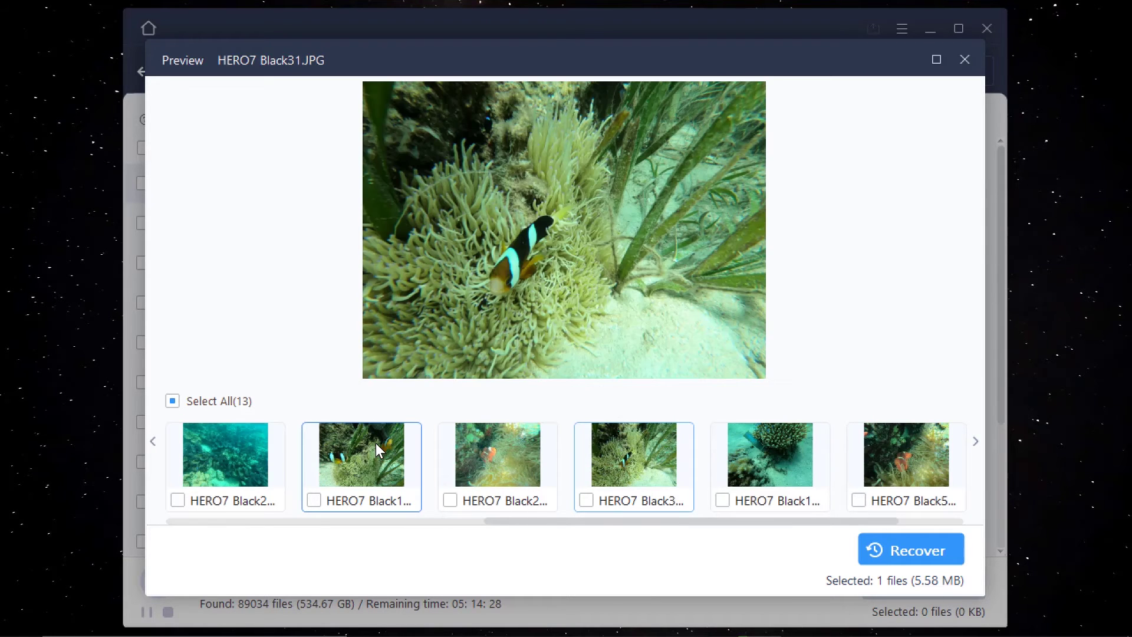
key(Right)
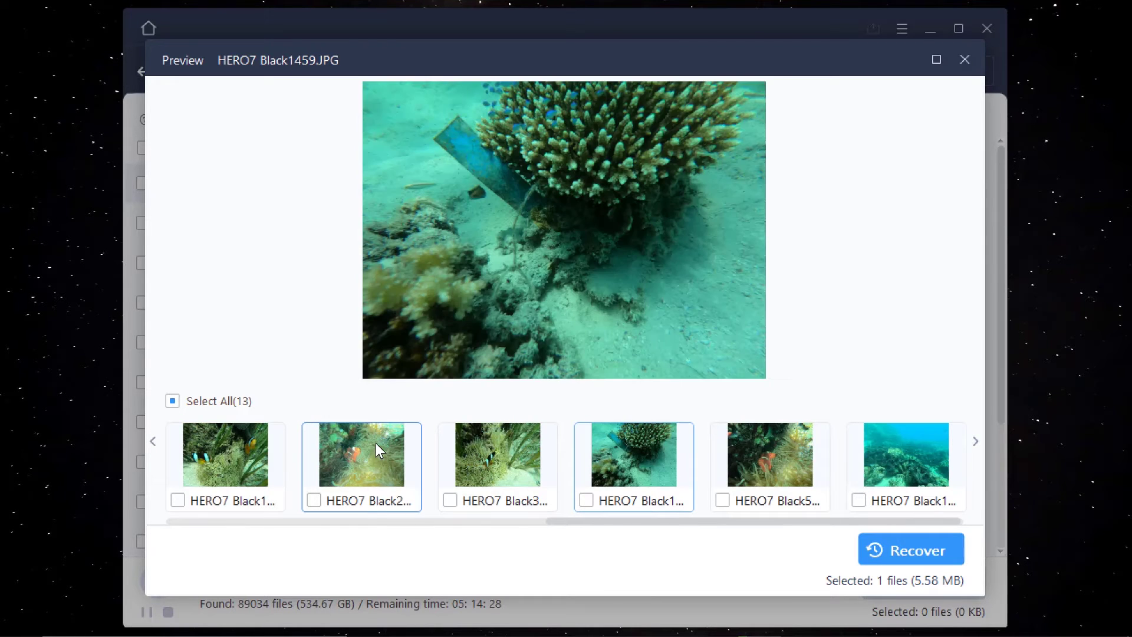
key(Right)
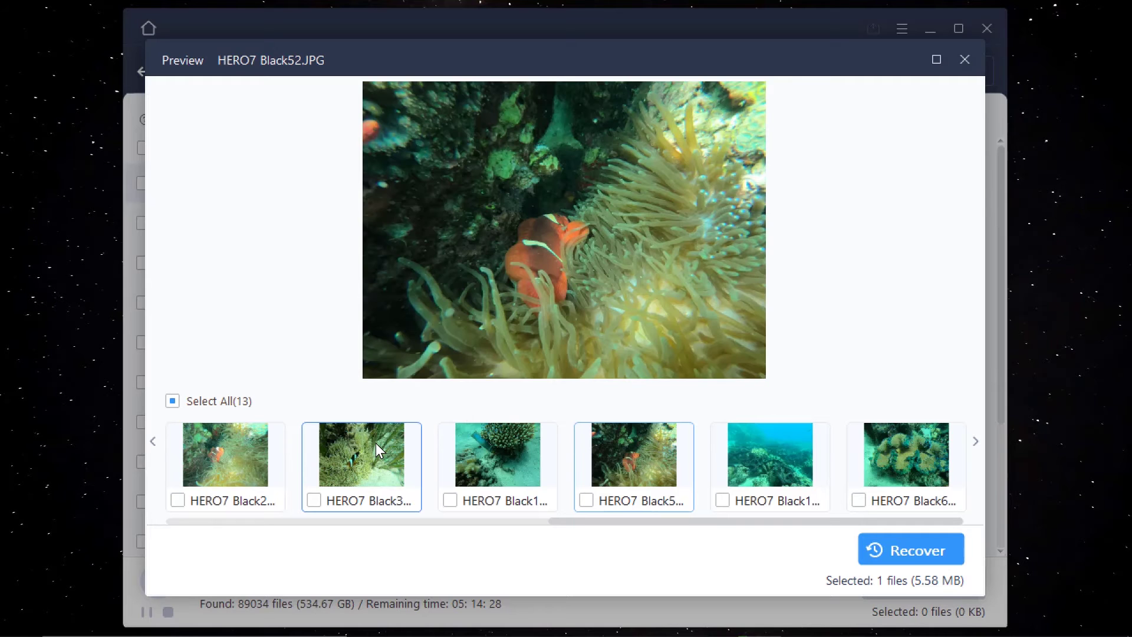
key(Right)
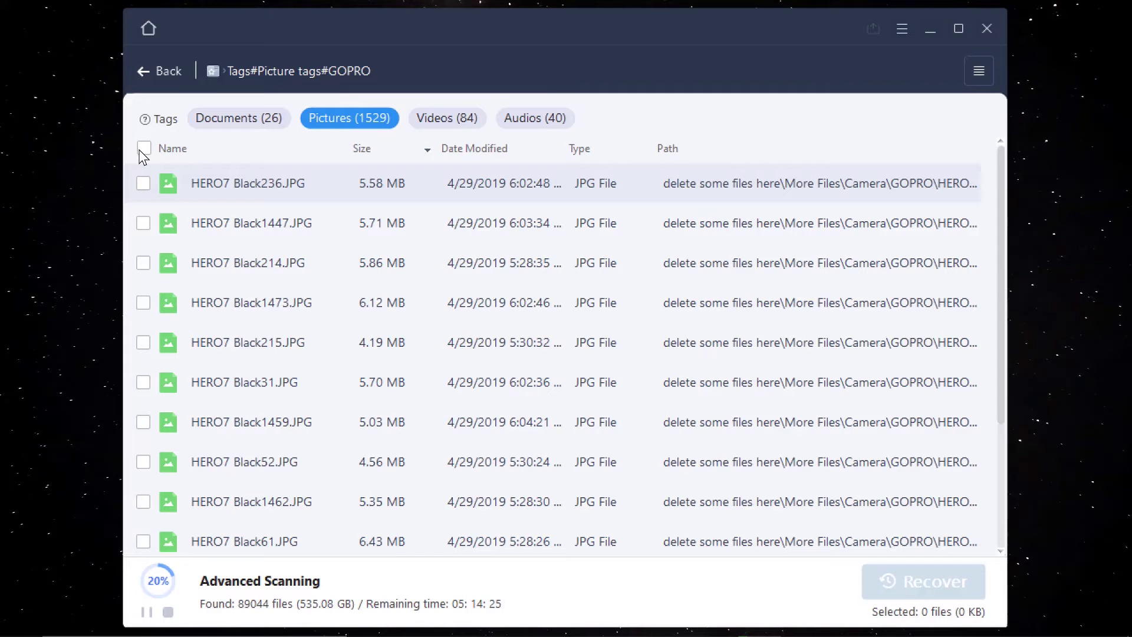
Step: Select all 13 GOPRO photos (71.12 MB) and start recovering them
click(141, 148)
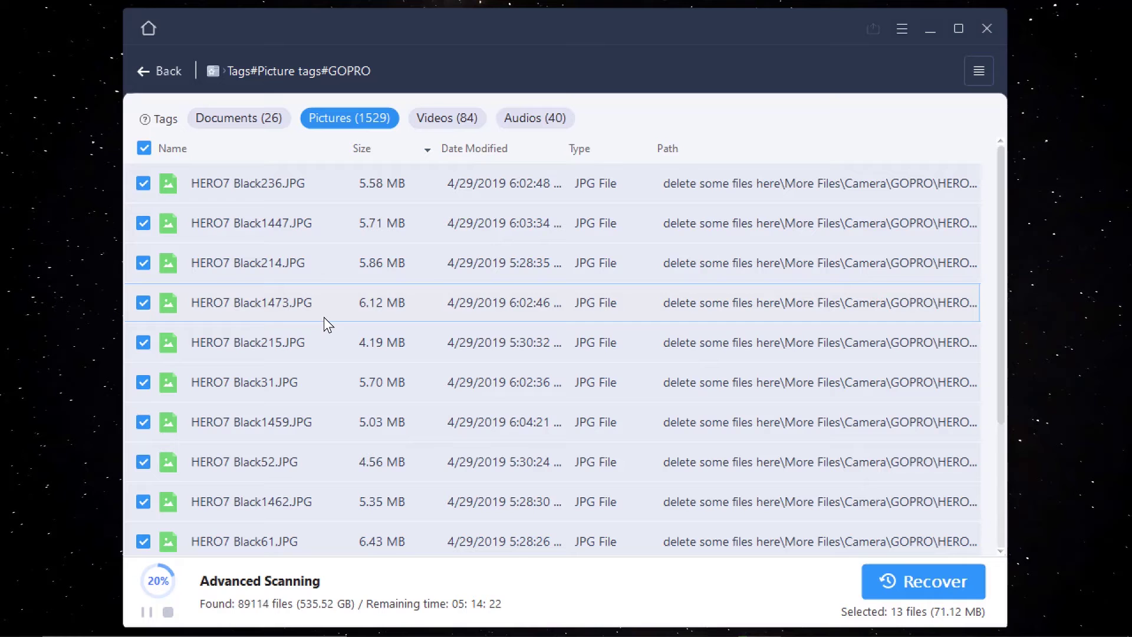
click(931, 592)
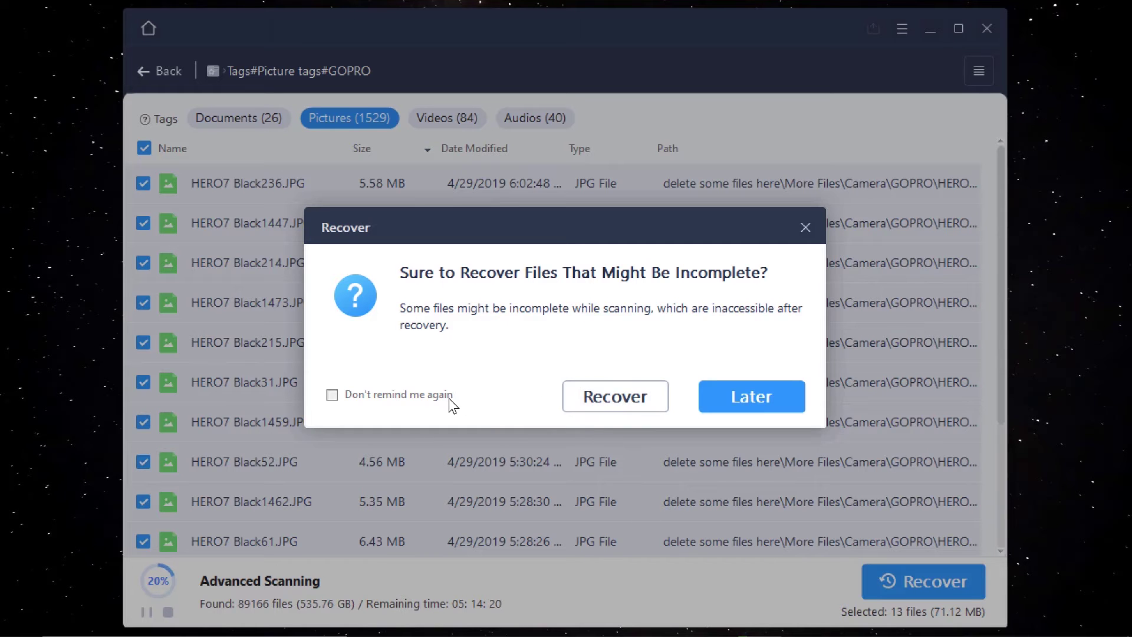
Step: Accept the warnings and recover the 13 photos into 'recovered files by easeus' on Local Disk (E:)
click(628, 401)
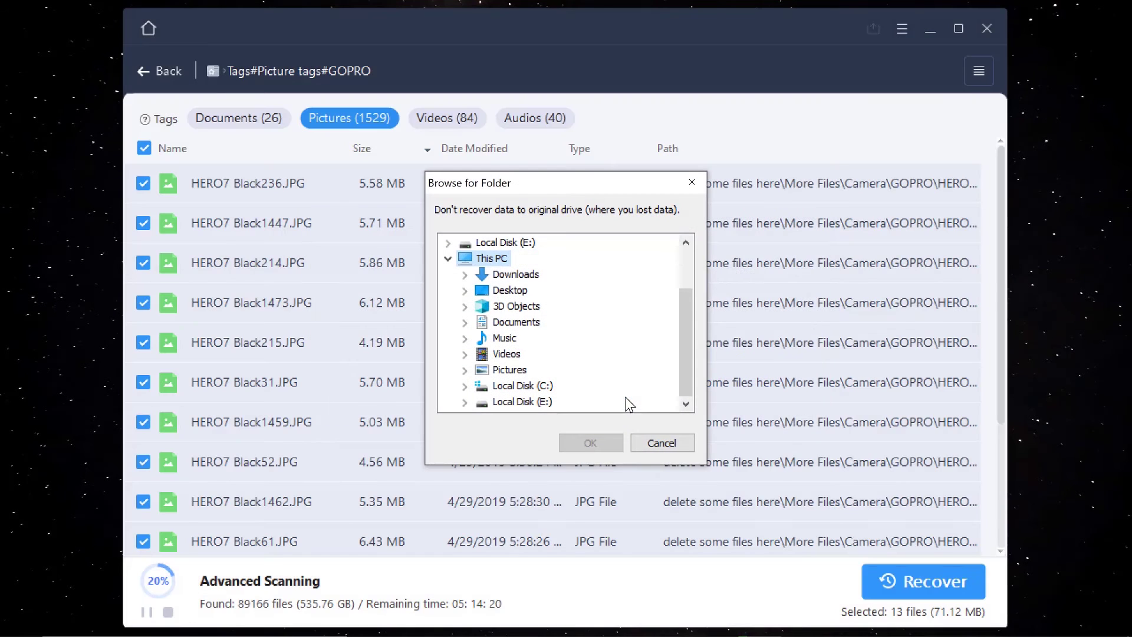
double_click(521, 402)
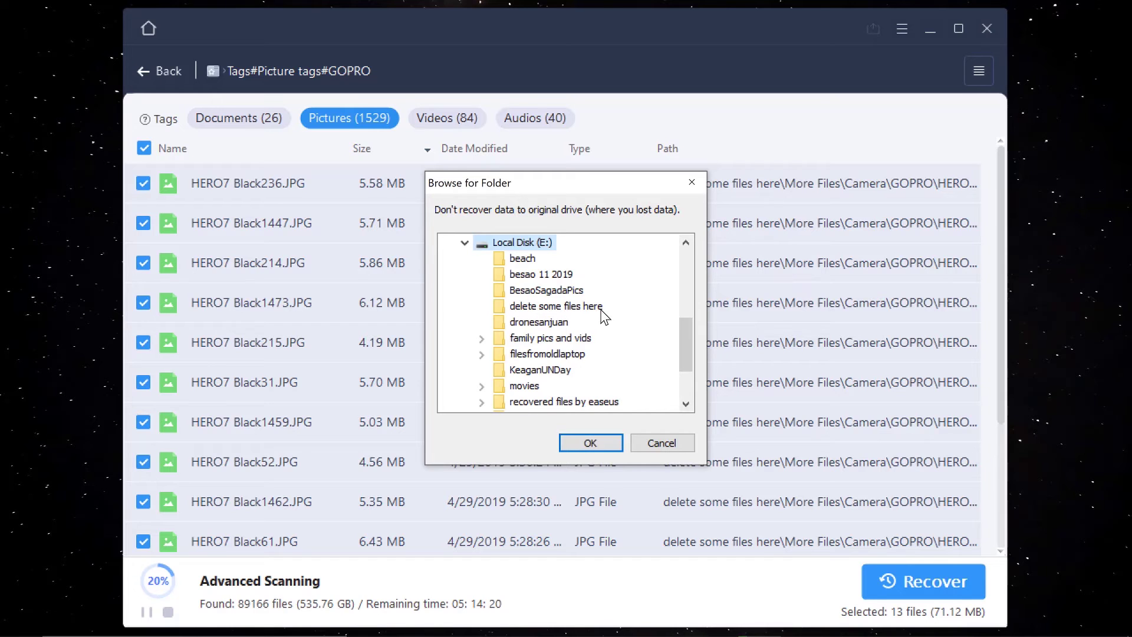
double_click(564, 401)
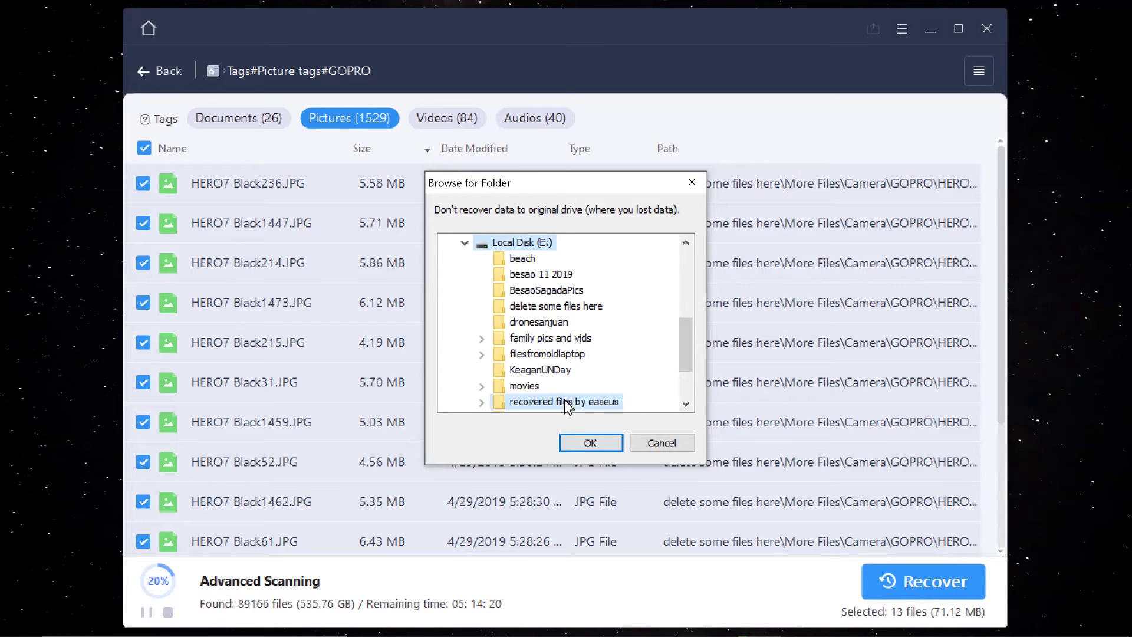
click(609, 441)
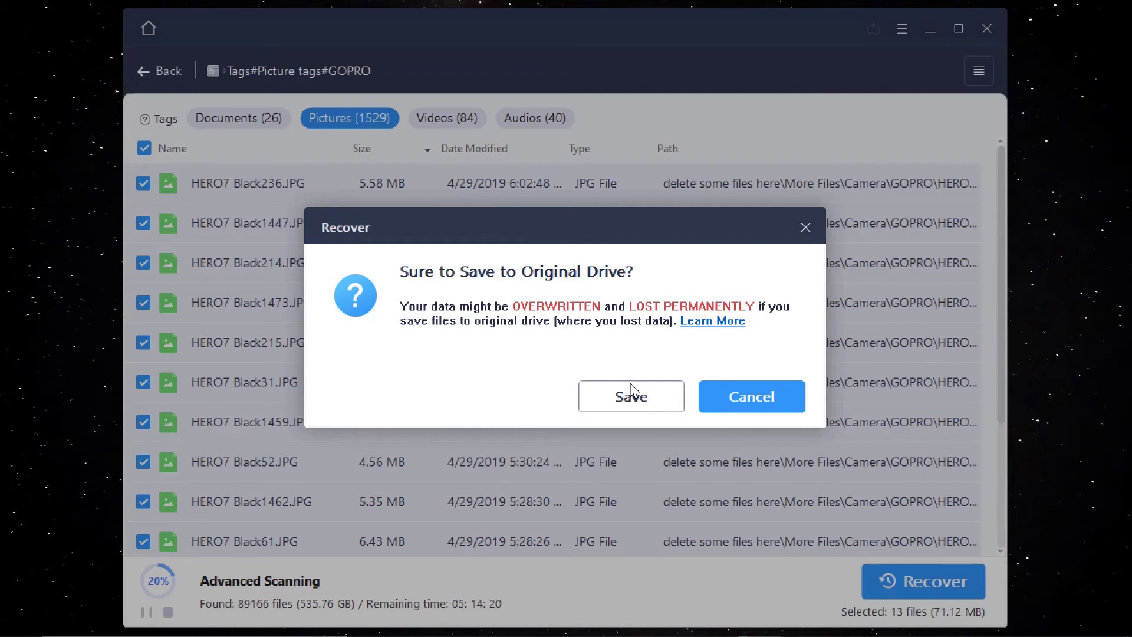
click(642, 395)
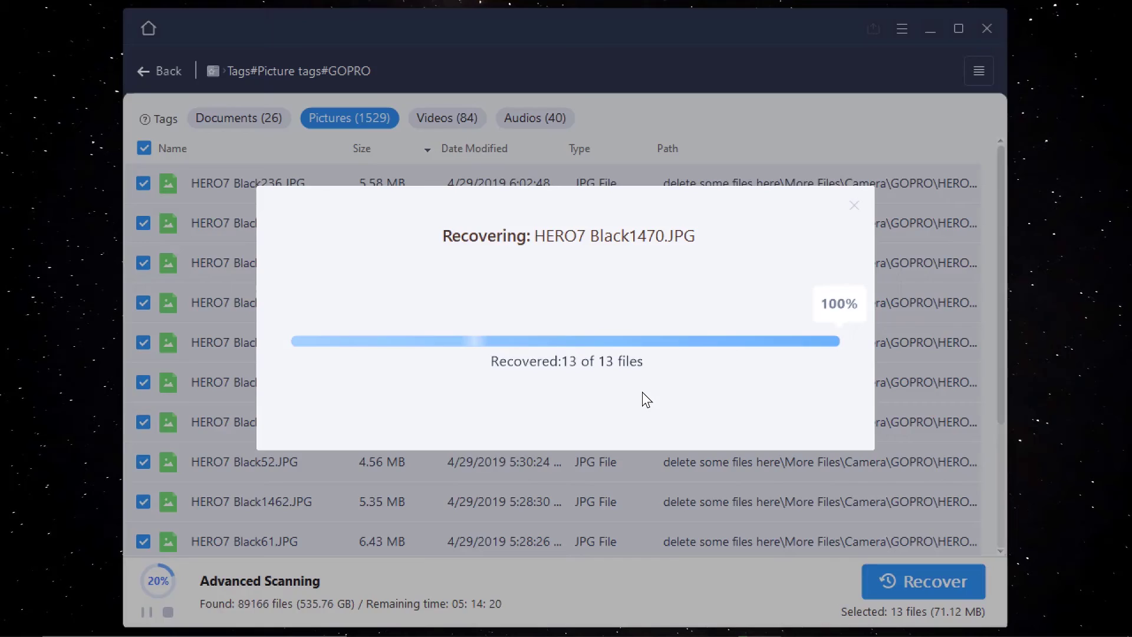
Step: View the recovered files and open a HERO7 photo from the Tags#Picture tags folder
click(593, 360)
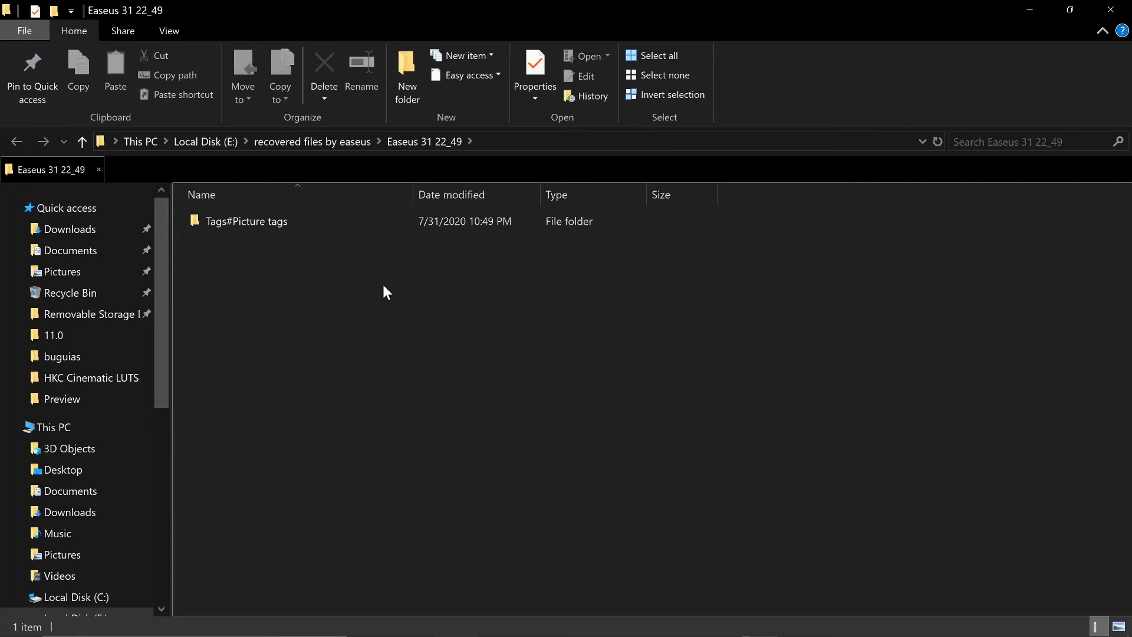
double_click(250, 224)
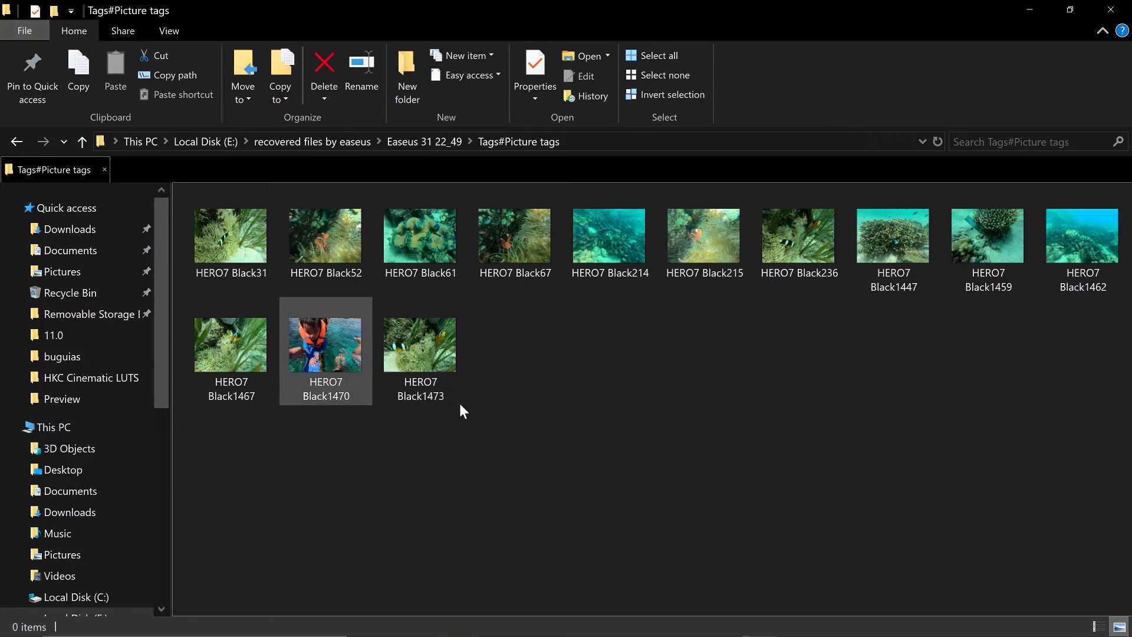
click(223, 260)
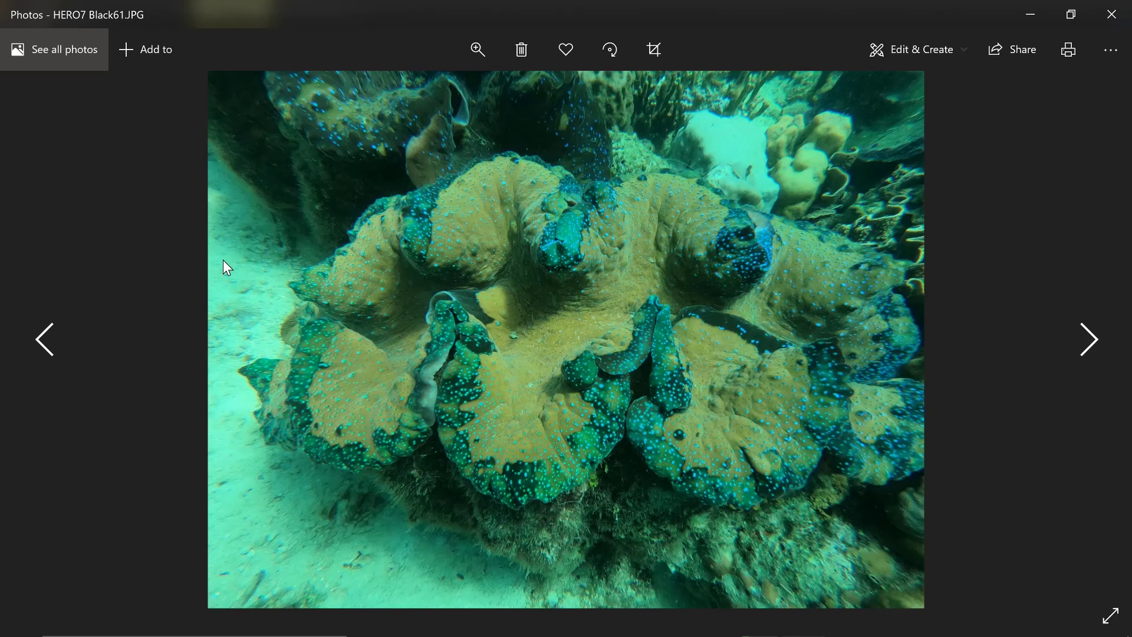
key(Right)
key(Right)
key(Right)
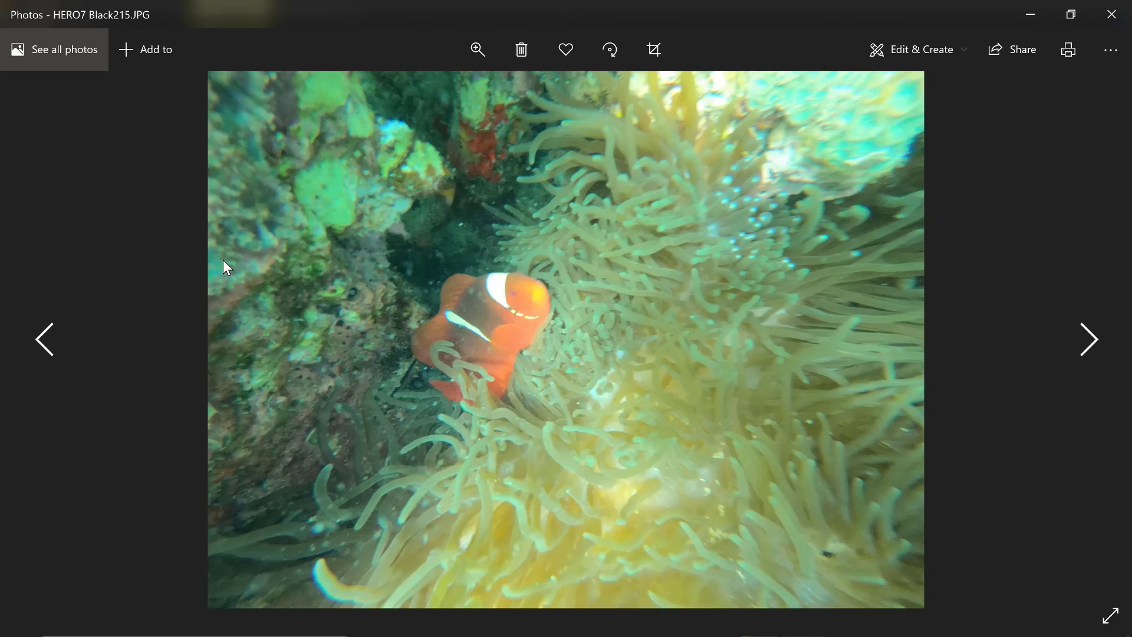
Step: Page through the recovered HERO7 Black215 and Black1459 photos, then close Photos
key(Right)
key(Right)
key(Right)
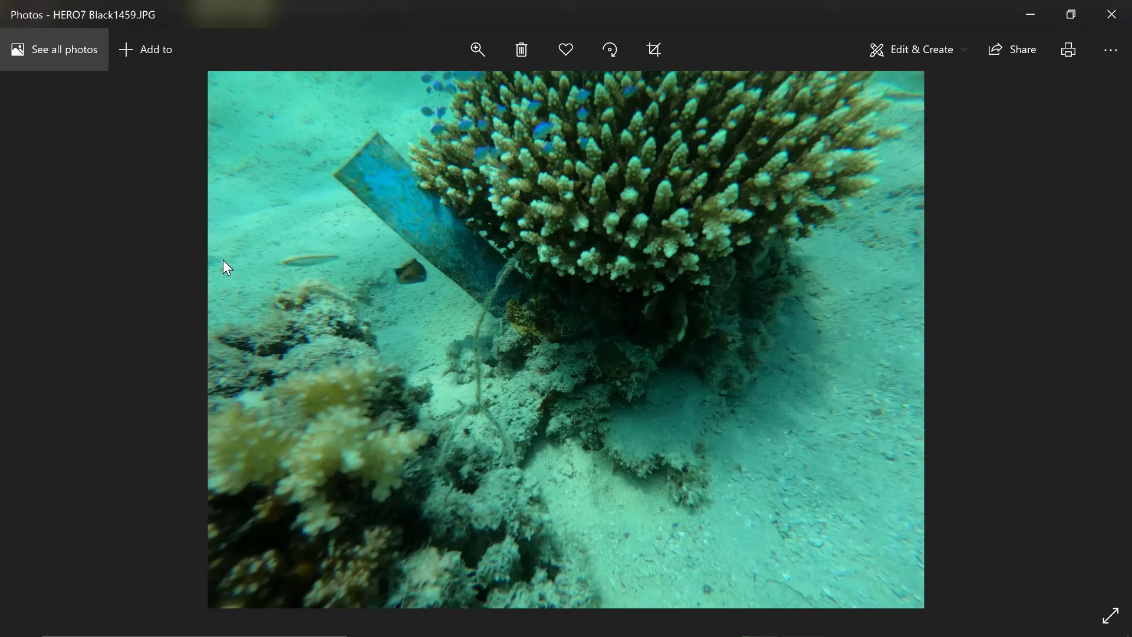
key(alt+F4)
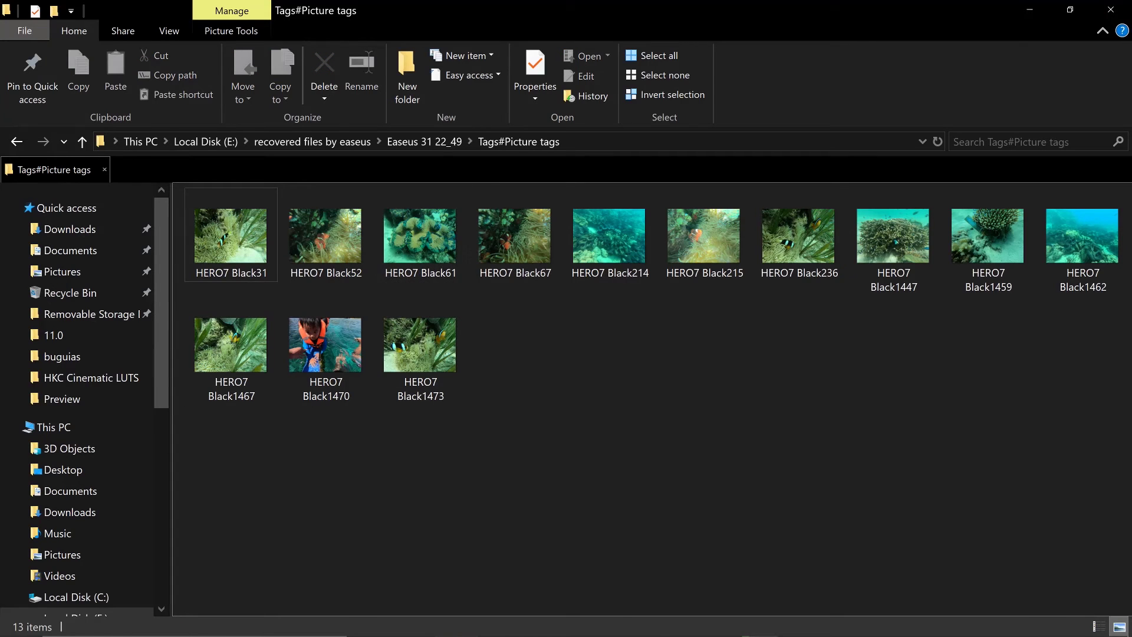
Step: Filter the found documents to the PDF and PowerPoint tags, listing two PDFs and two PowerPoint files
click(760, 619)
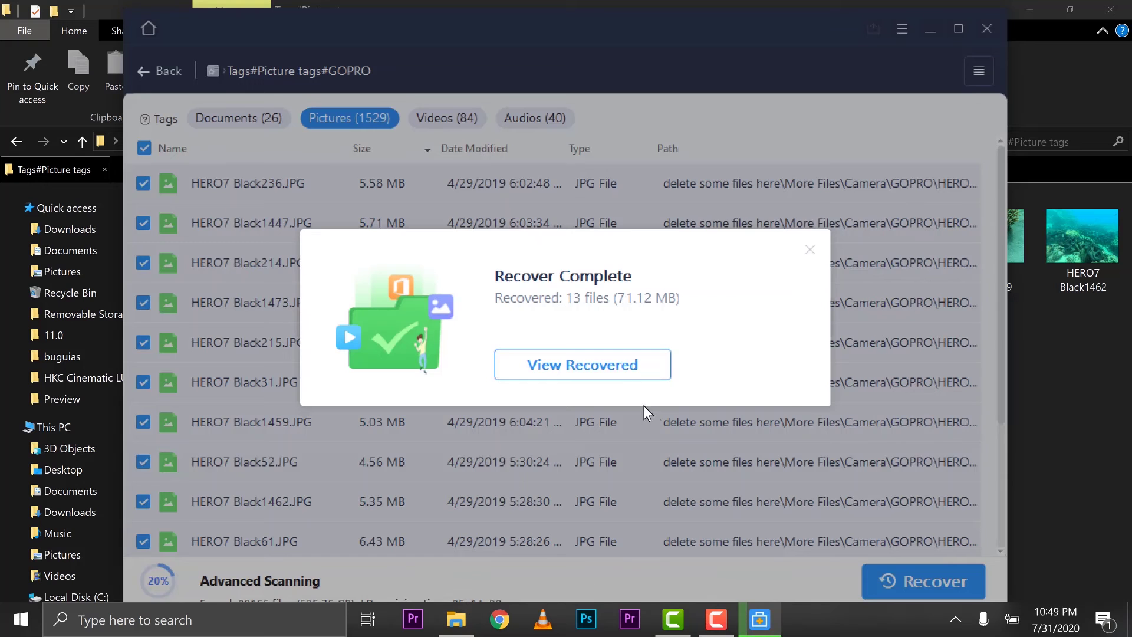
click(811, 251)
click(239, 119)
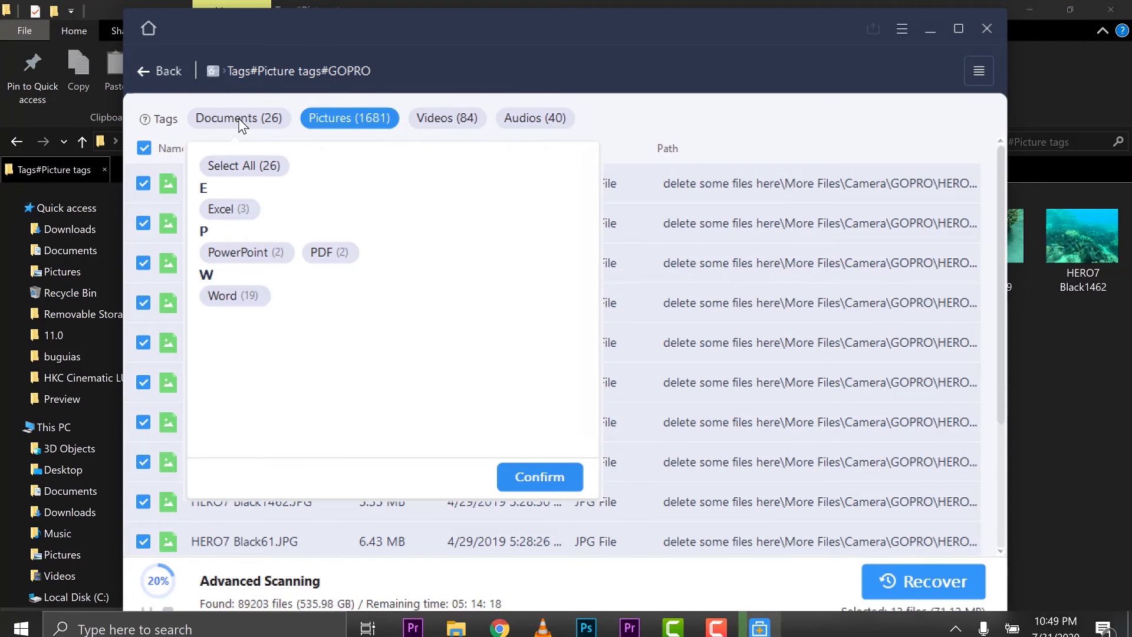
click(249, 166)
click(347, 252)
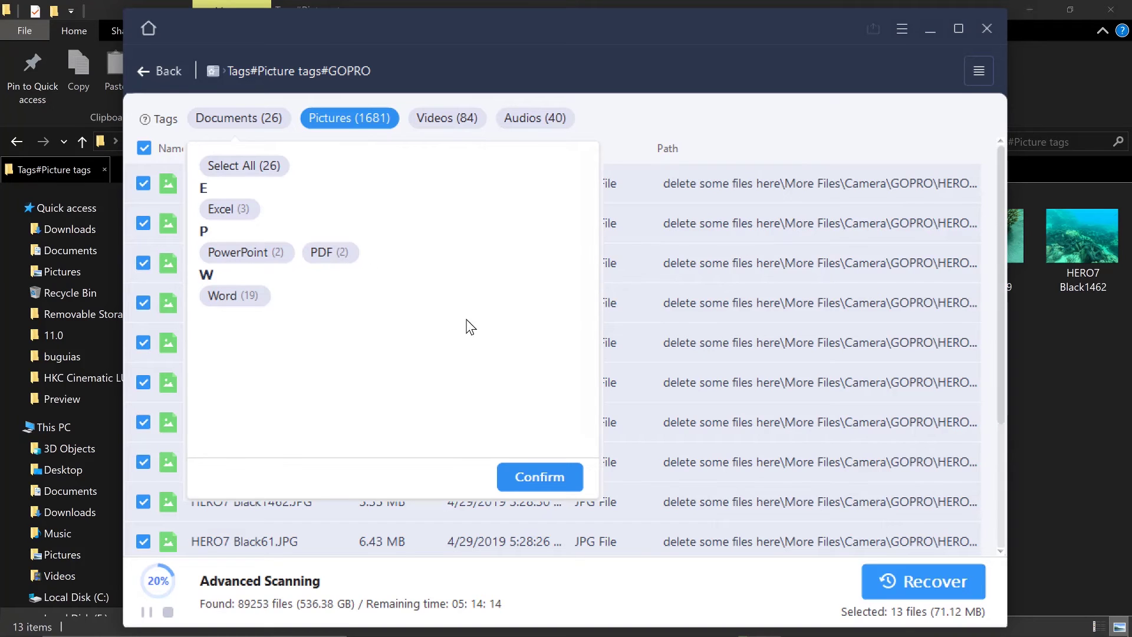
click(256, 250)
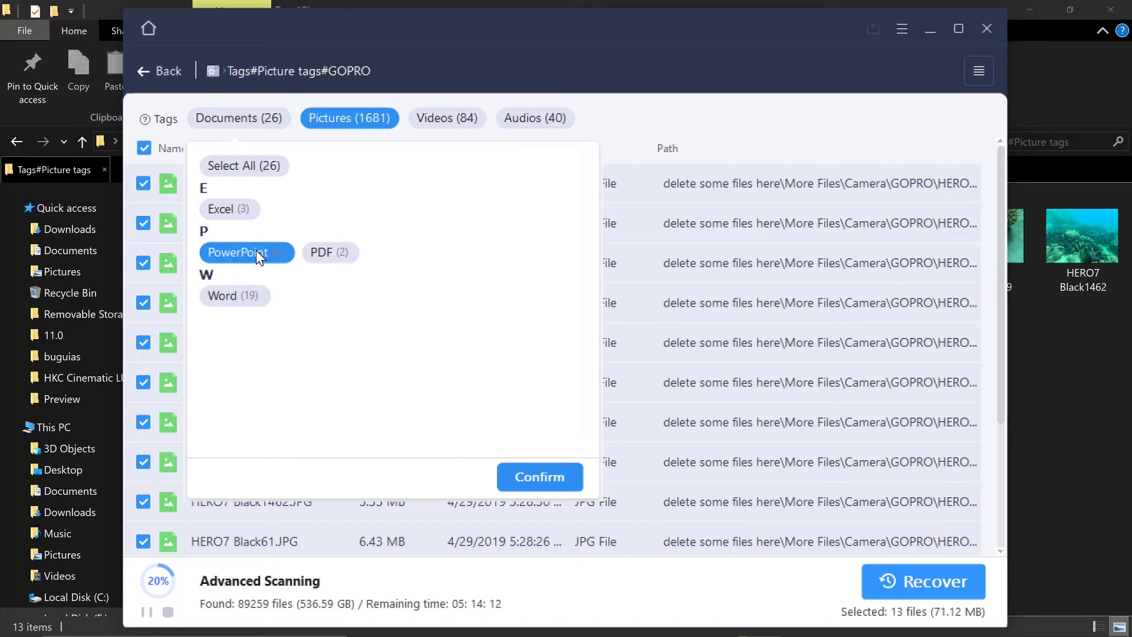
click(536, 479)
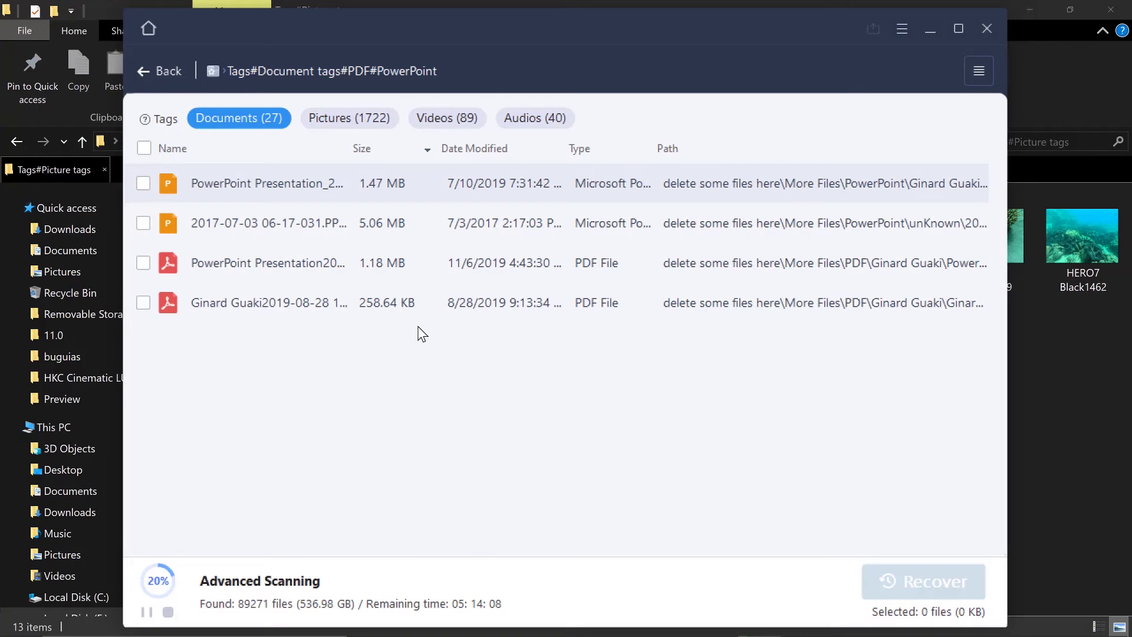
double_click(309, 263)
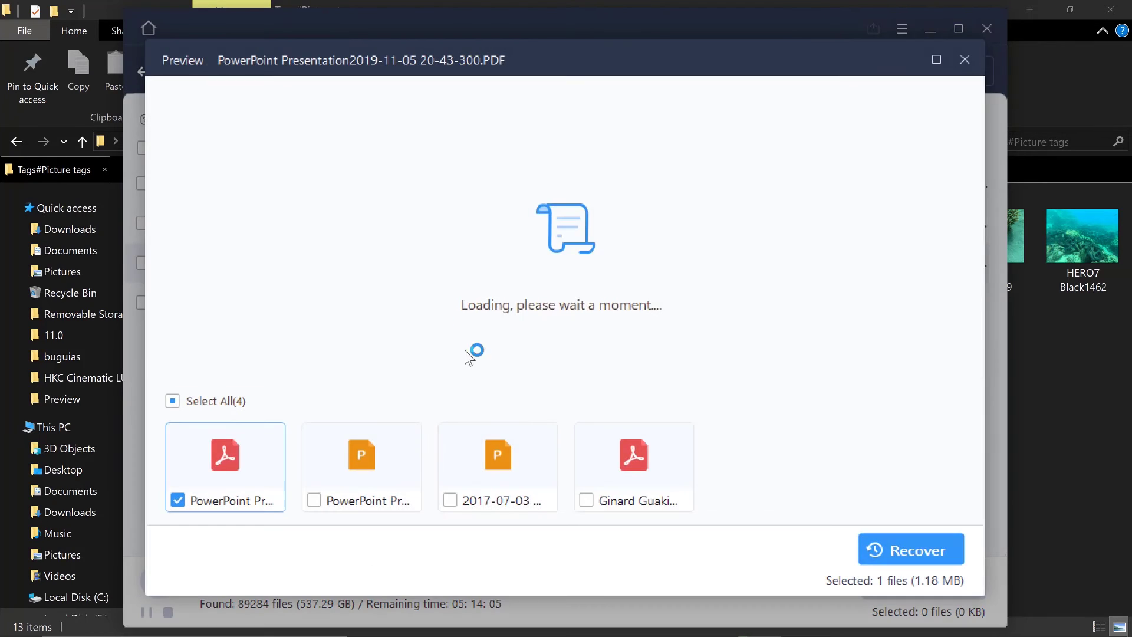
scroll(592, 288, down, 5)
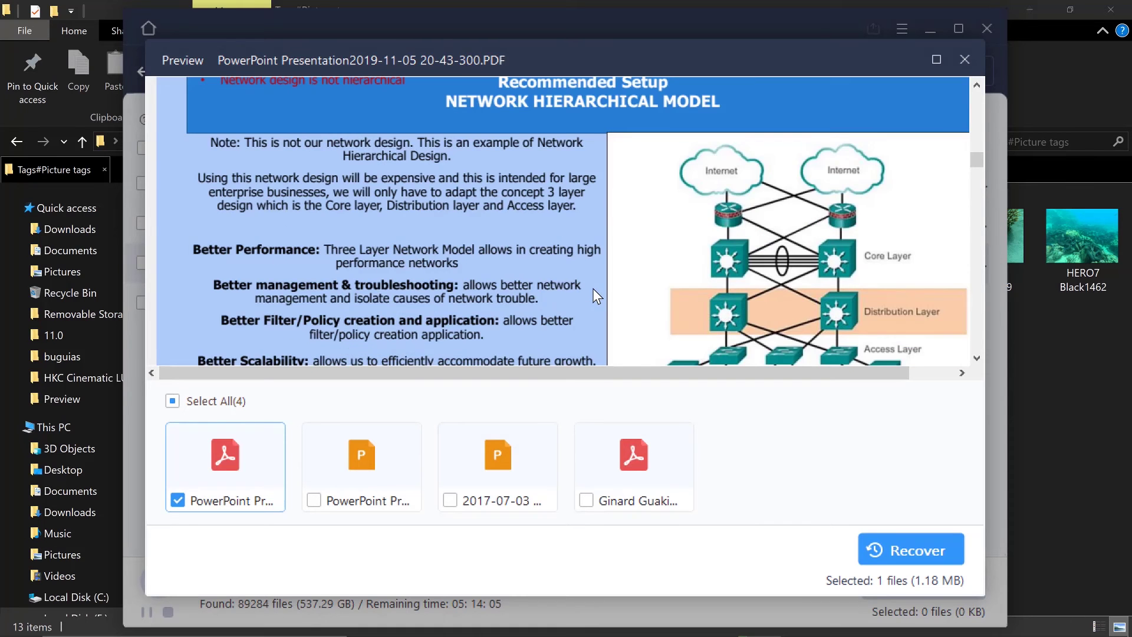
scroll(592, 288, down, 15)
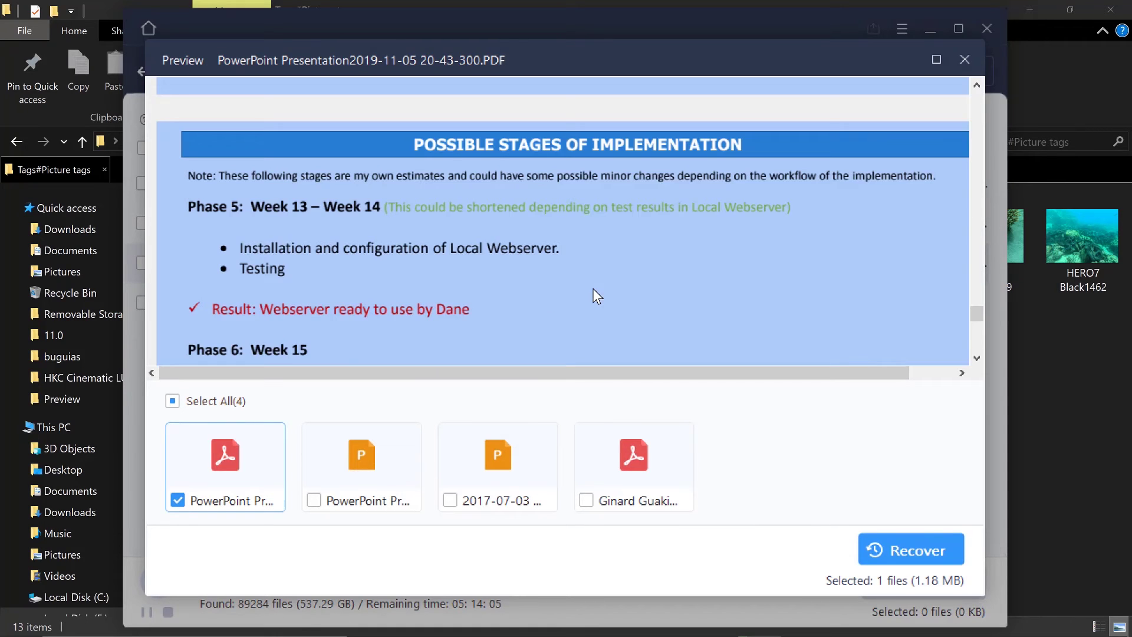
scroll(594, 290, up, 10)
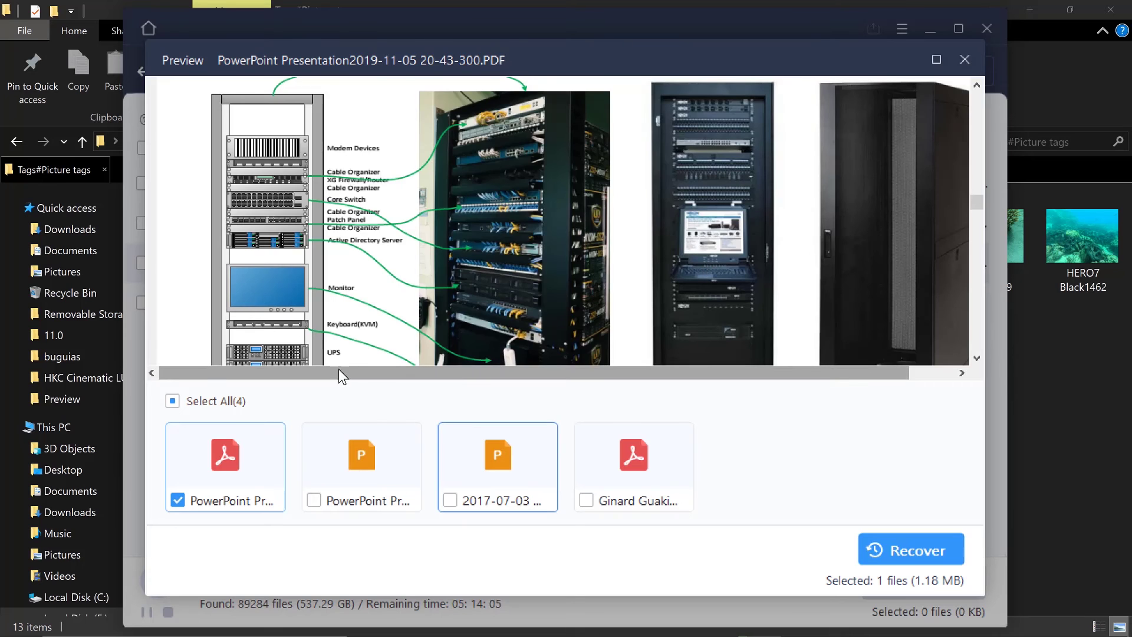
click(367, 460)
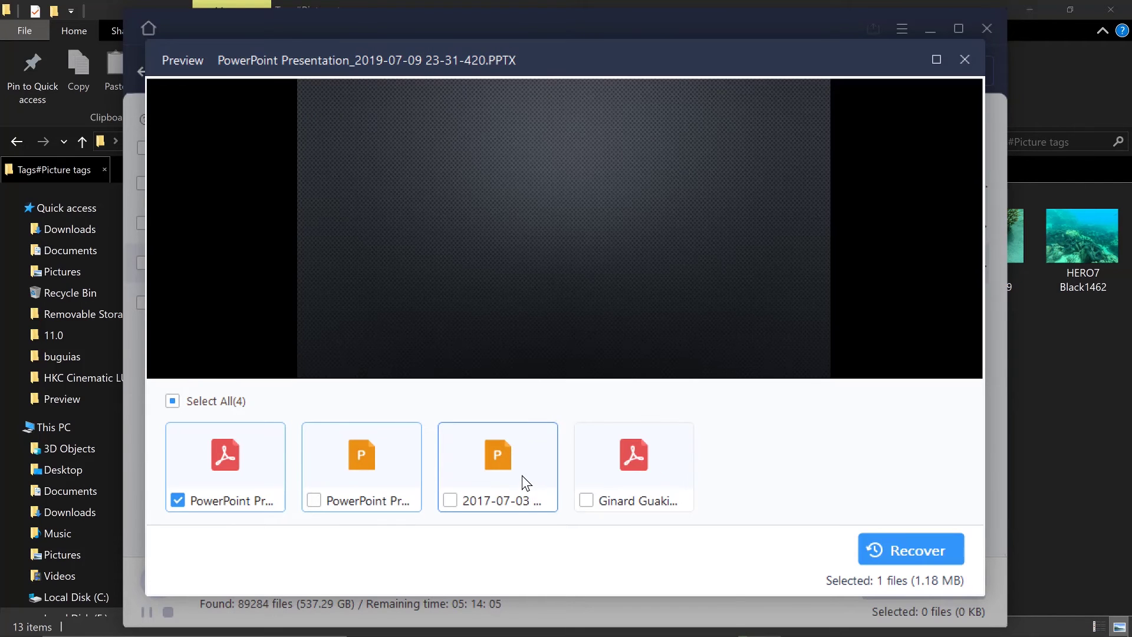
click(522, 475)
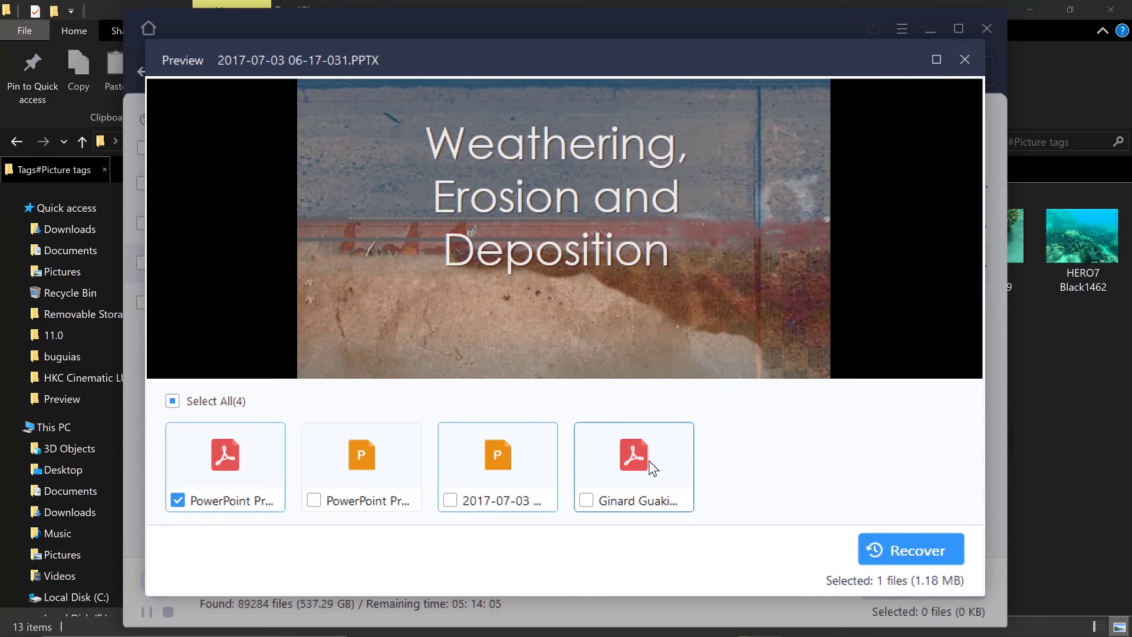
click(651, 465)
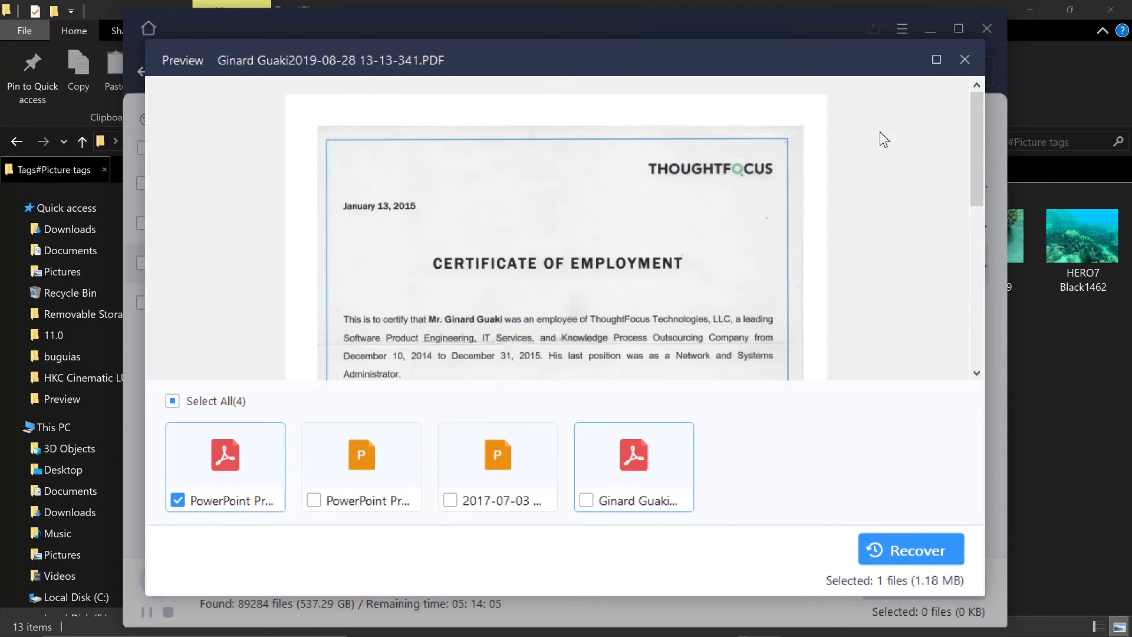
Step: Close the preview and filter the found pictures by the CANON tag
click(972, 54)
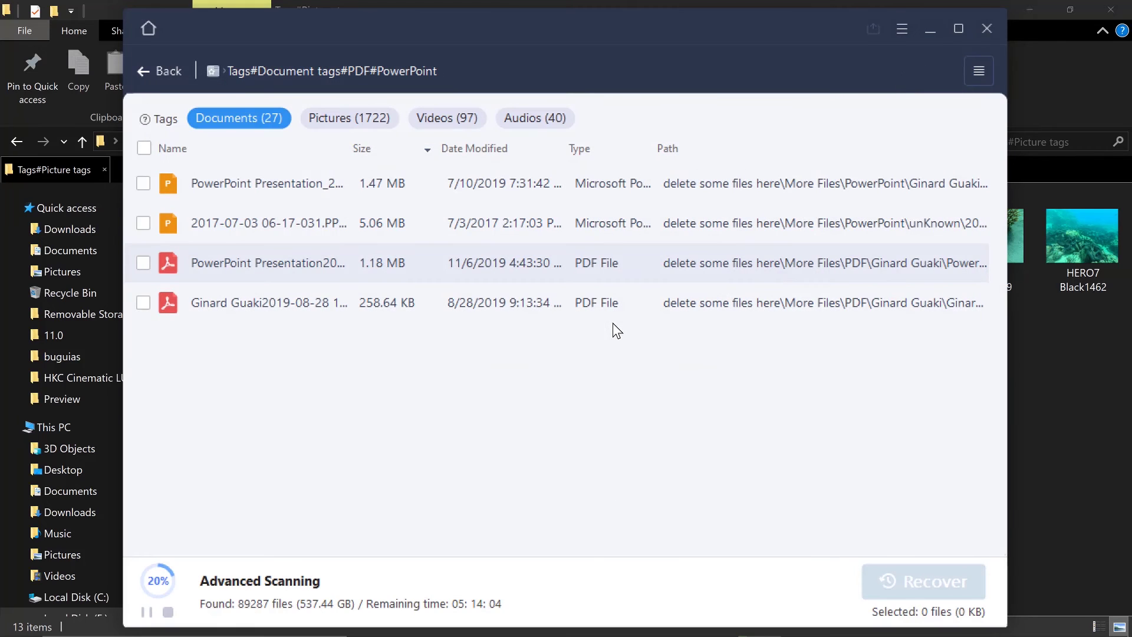
click(361, 121)
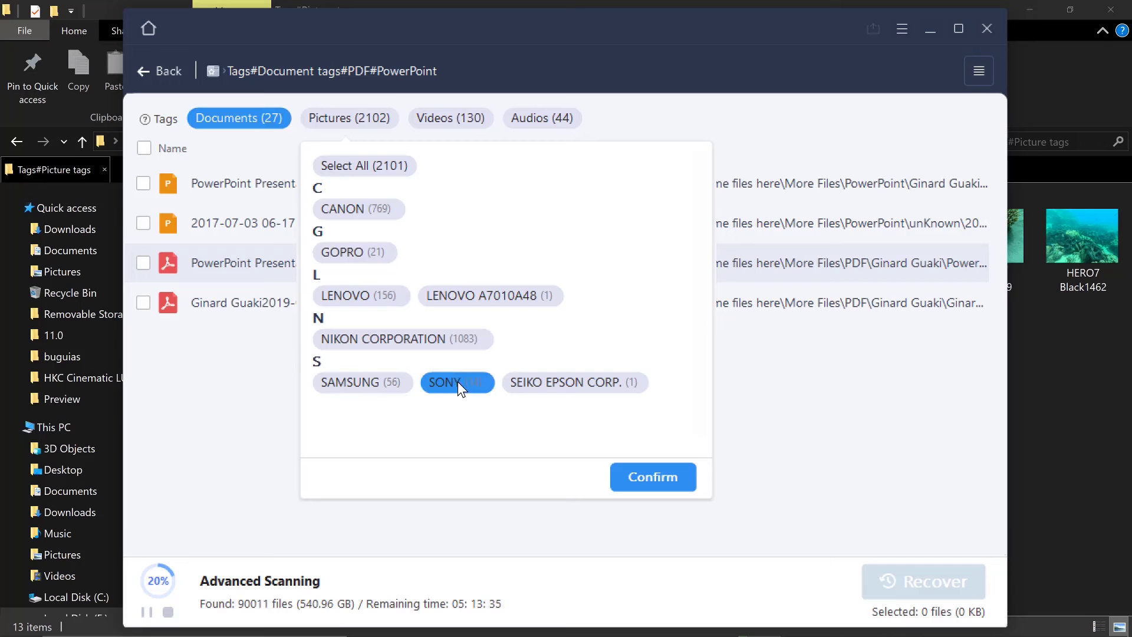
click(347, 210)
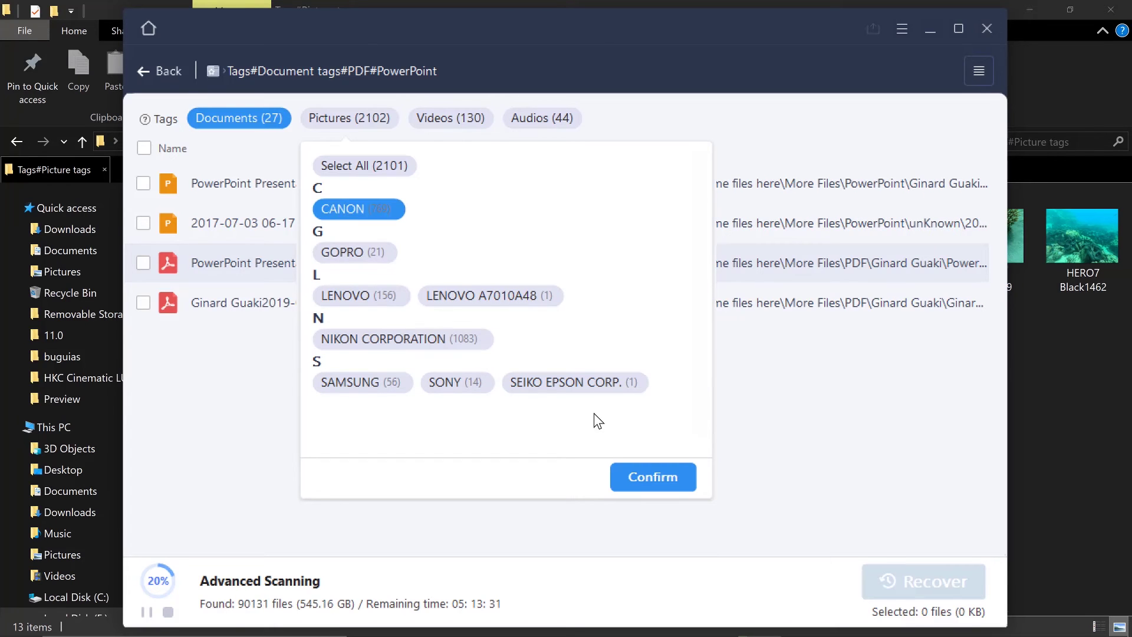
click(651, 476)
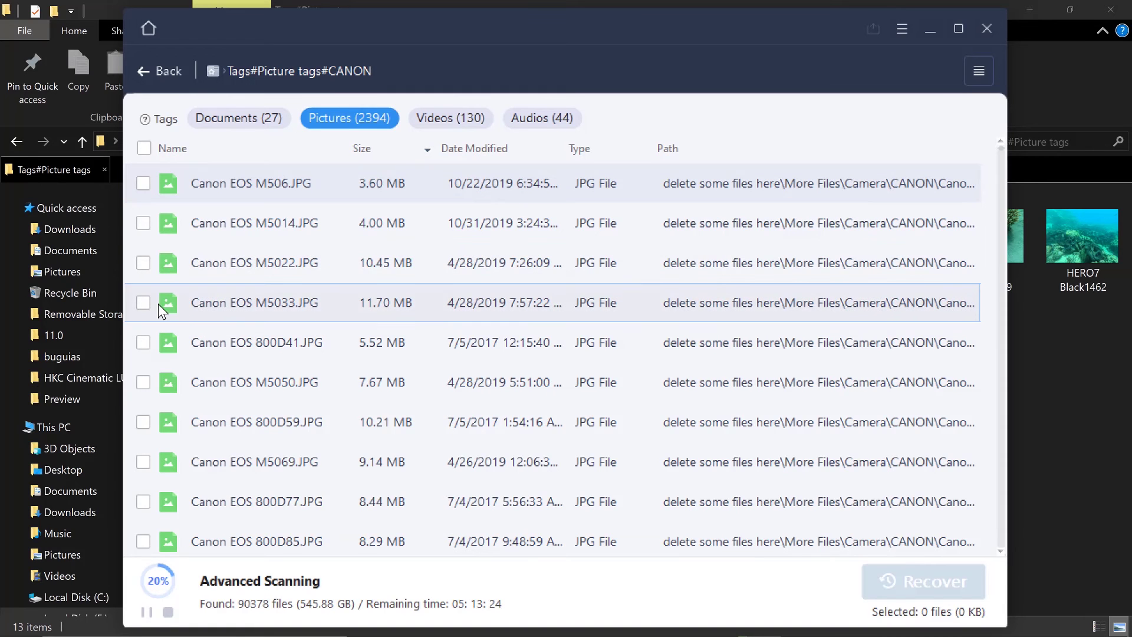
Step: Check the Canon photos and preview Canon EOS M506, M5014, M5022 and M5033 in turn
shift+click(143, 303)
double_click(471, 186)
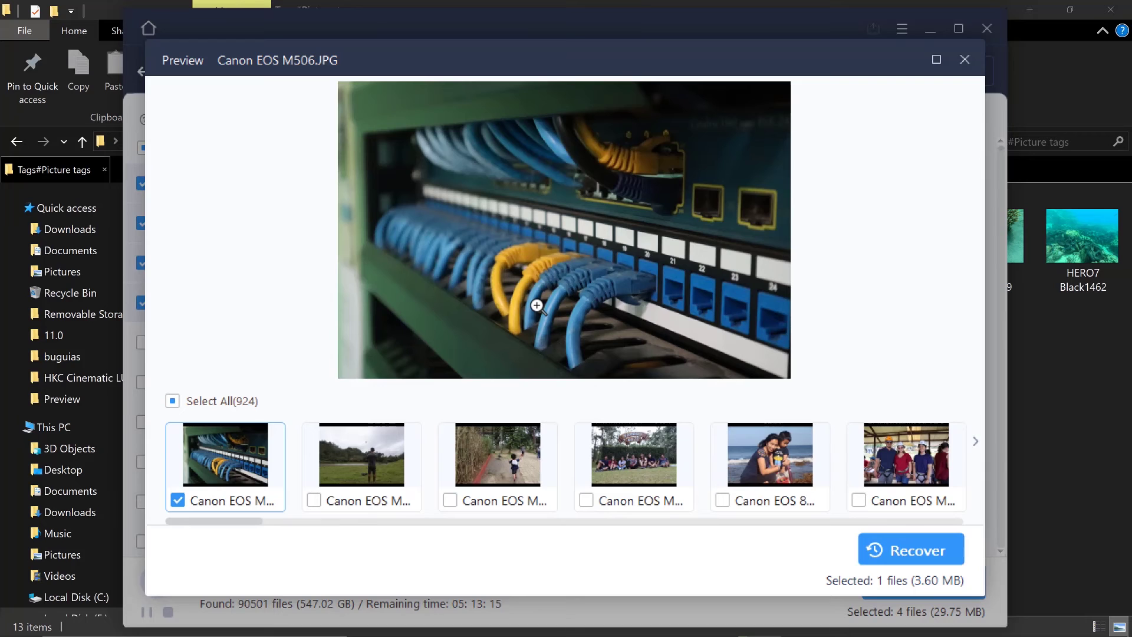
click(364, 461)
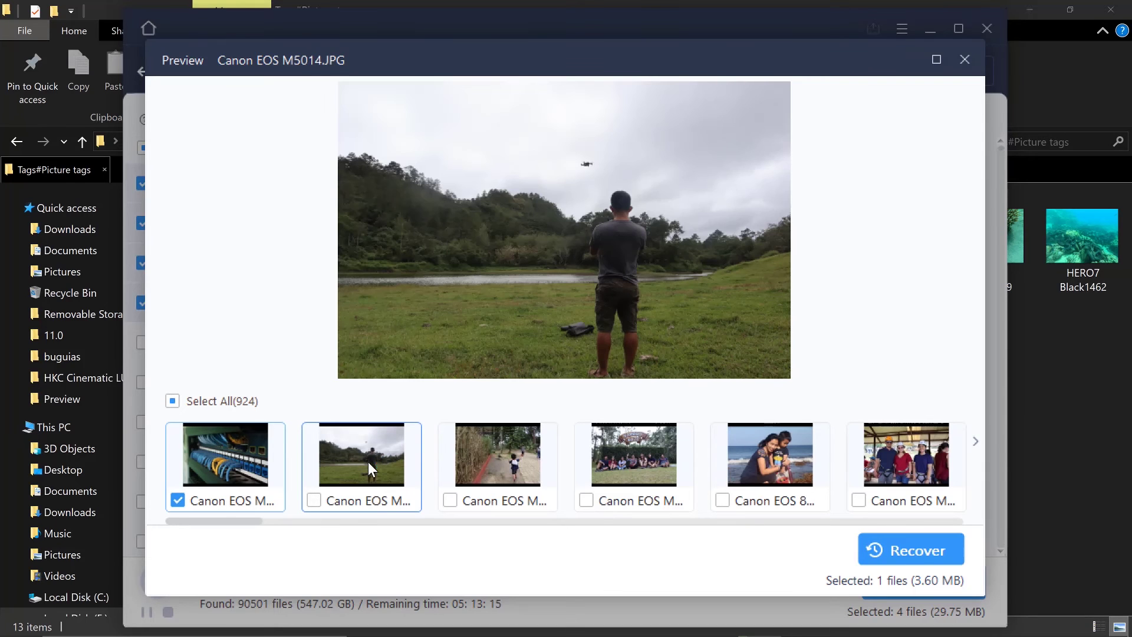
click(493, 453)
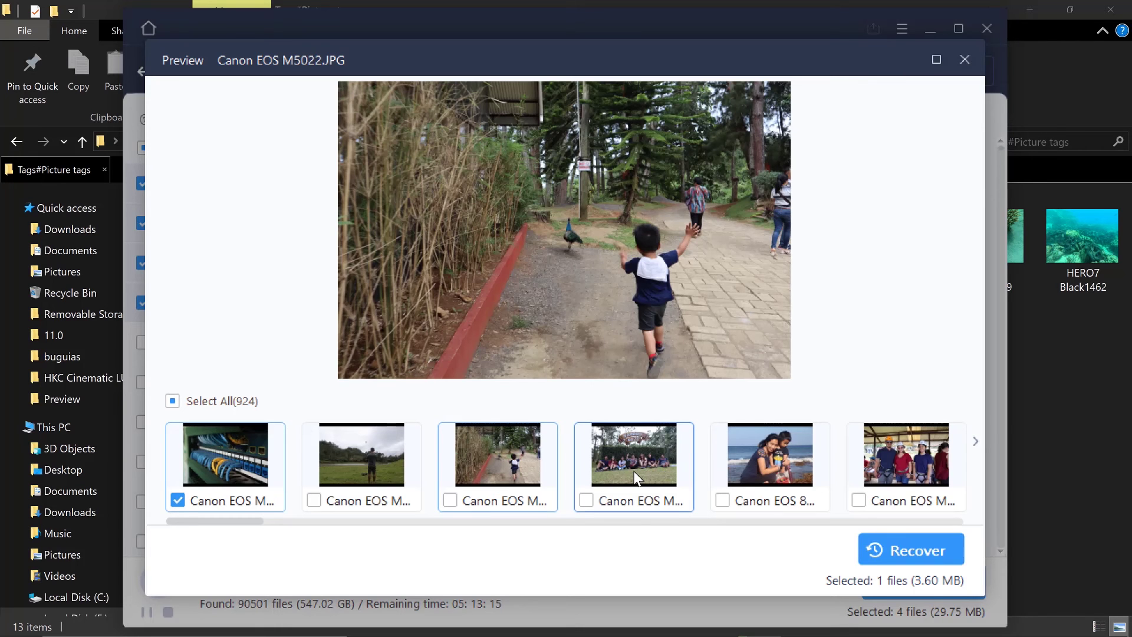
click(634, 470)
Step: Uncheck M5033 and M5022, then recover M506 and M5014 into the recovered files by easeus folder
key(Escape)
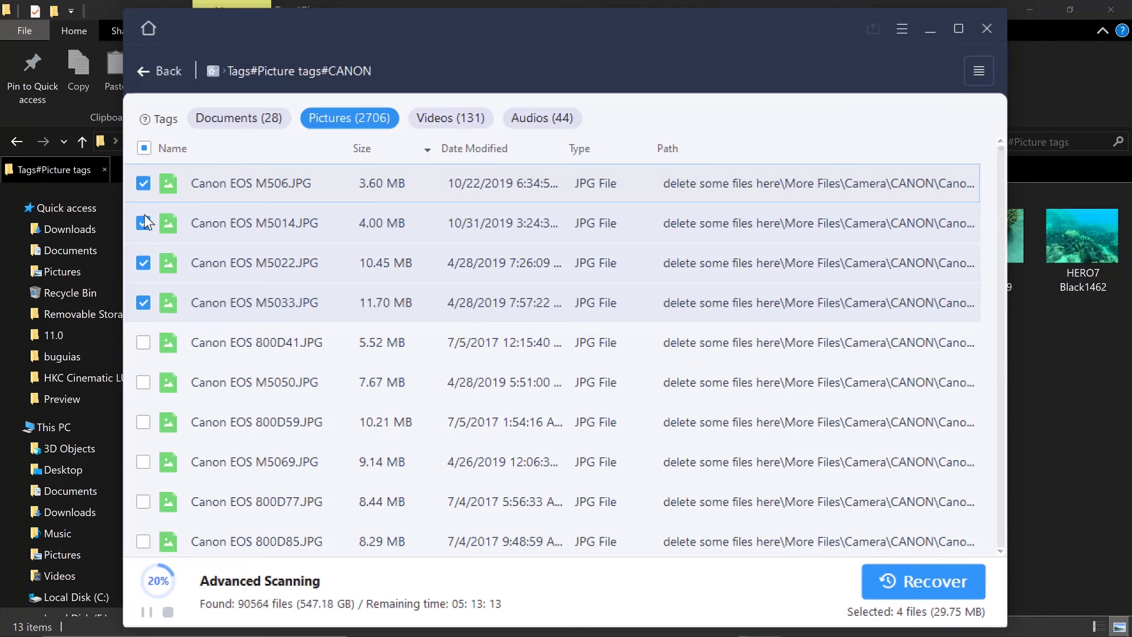
click(143, 300)
click(144, 264)
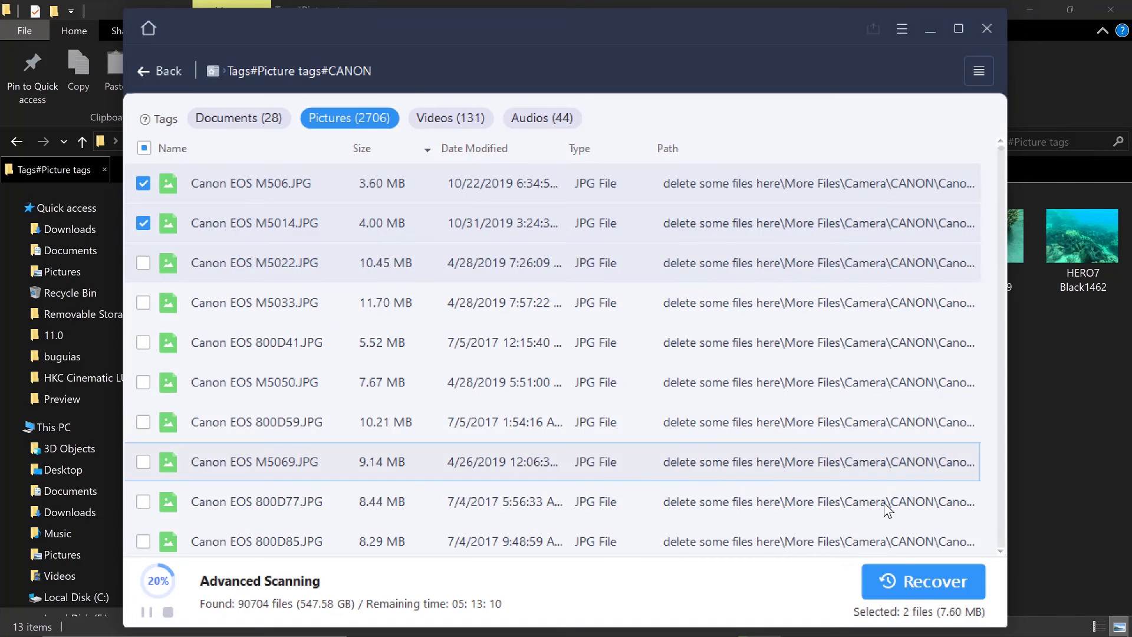
click(918, 585)
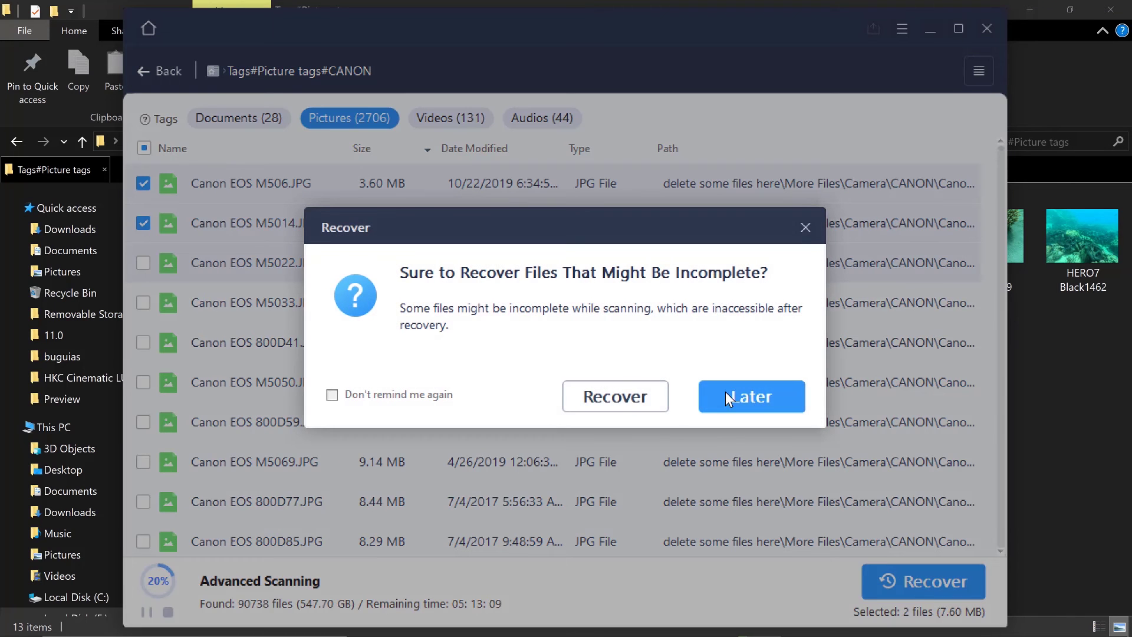
click(614, 399)
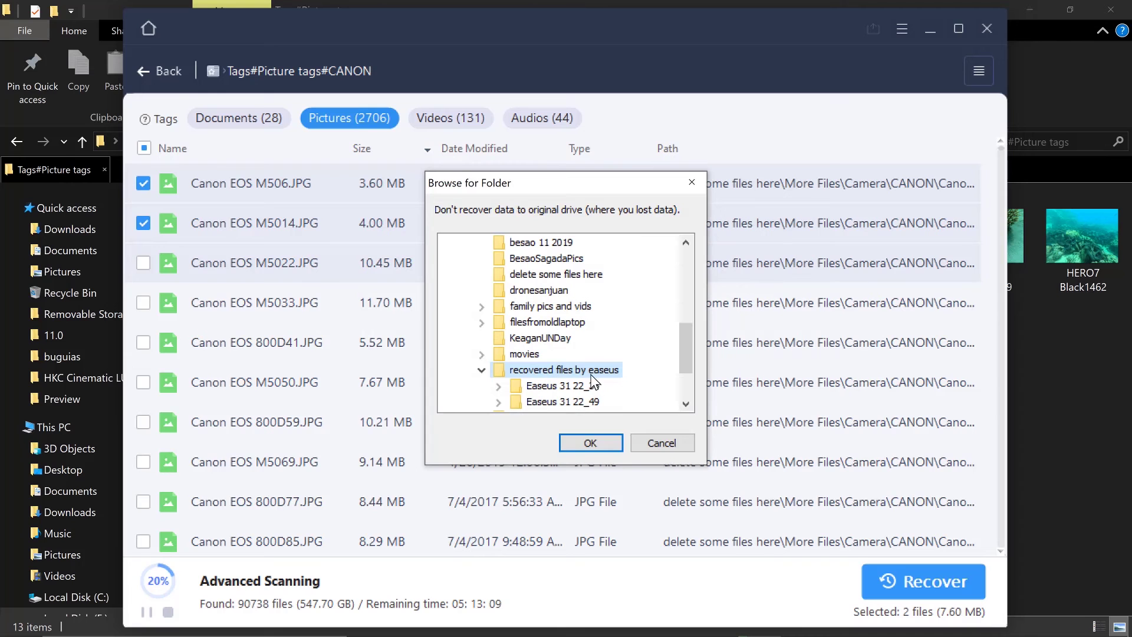
click(596, 437)
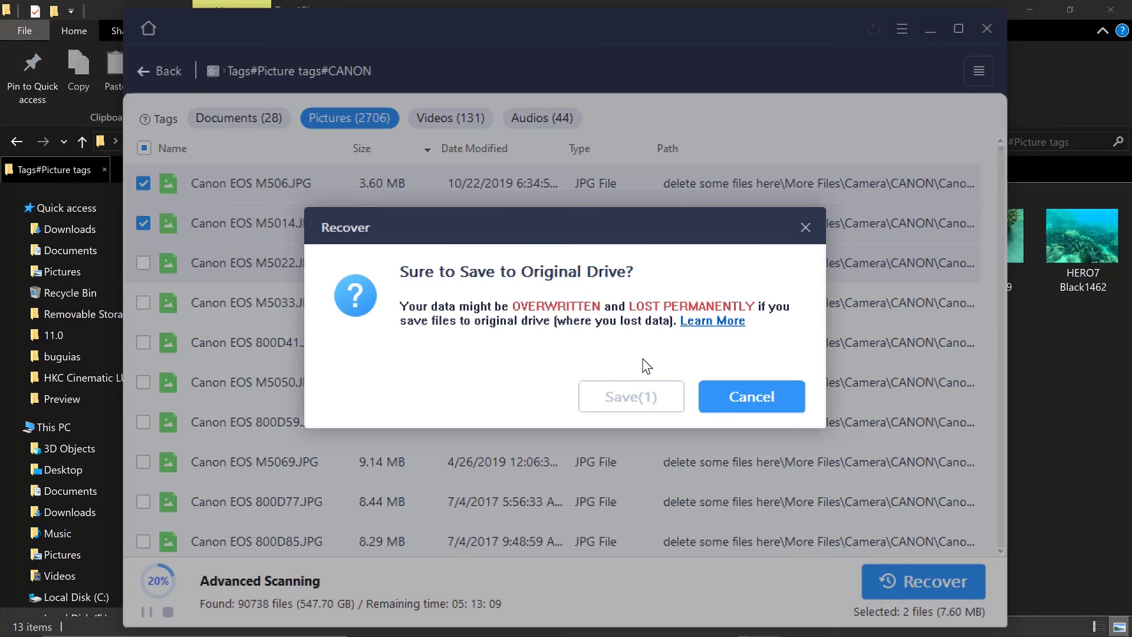
click(644, 402)
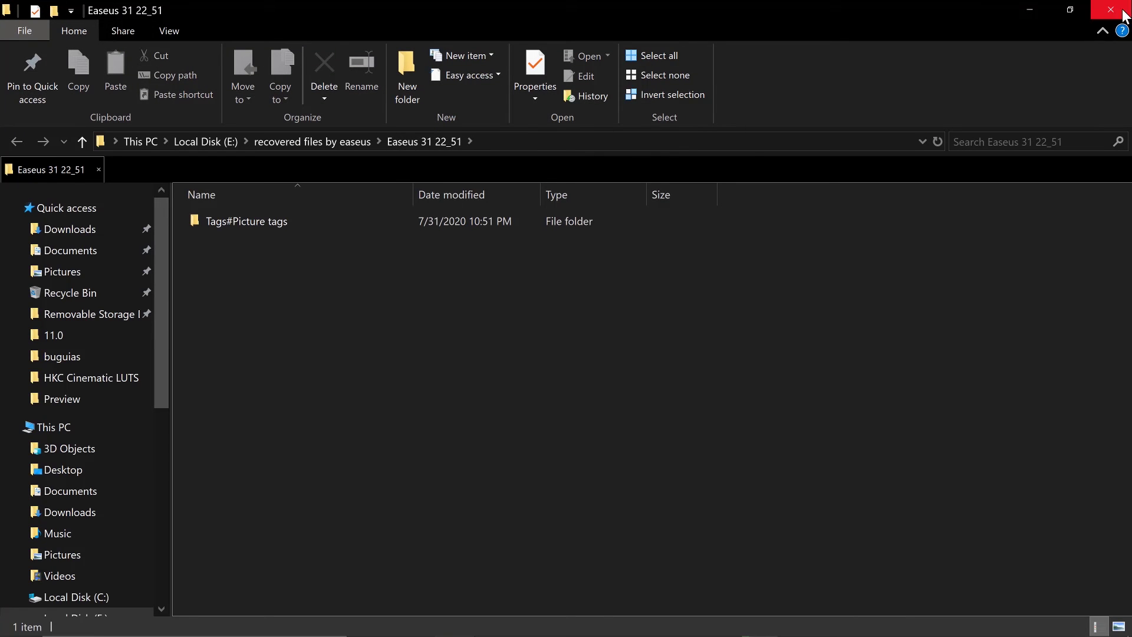
Step: Open the Tags#Picture tags folder and view Canon EOS M506 in Photos
double_click(254, 223)
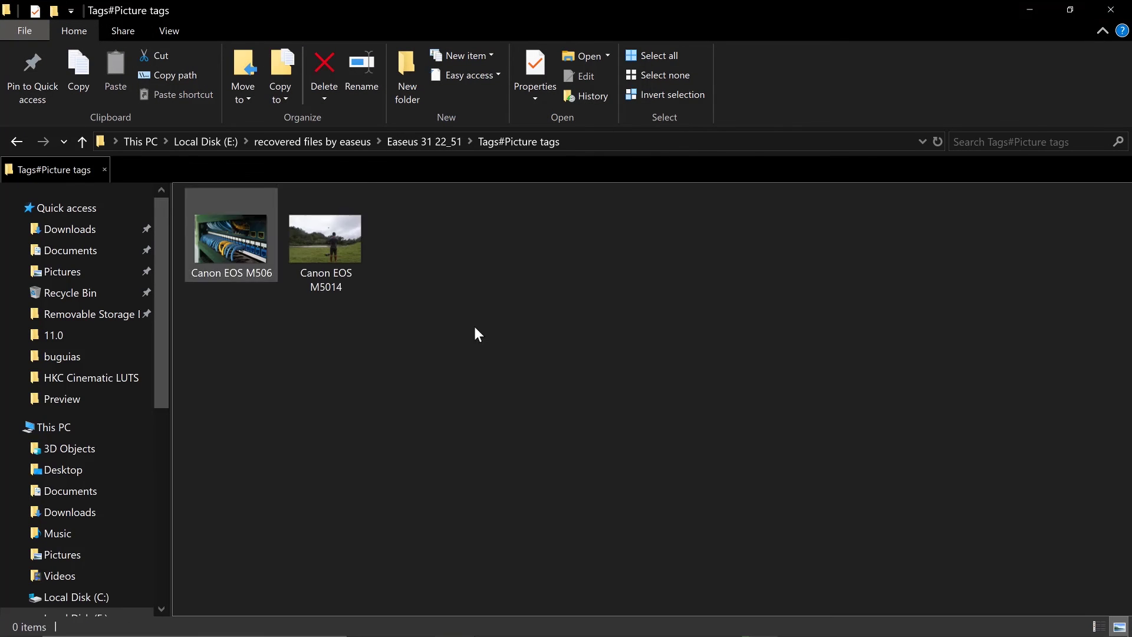
click(236, 251)
double_click(236, 251)
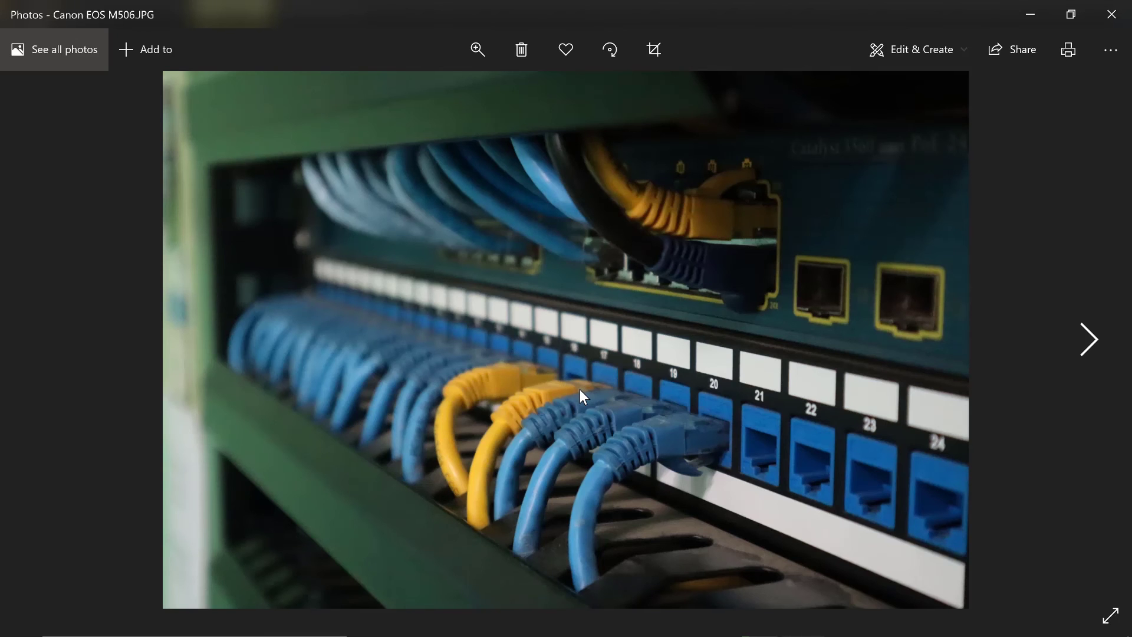
Step: Advance to Canon EOS M5014 in Photos, then close the viewer
key(Right)
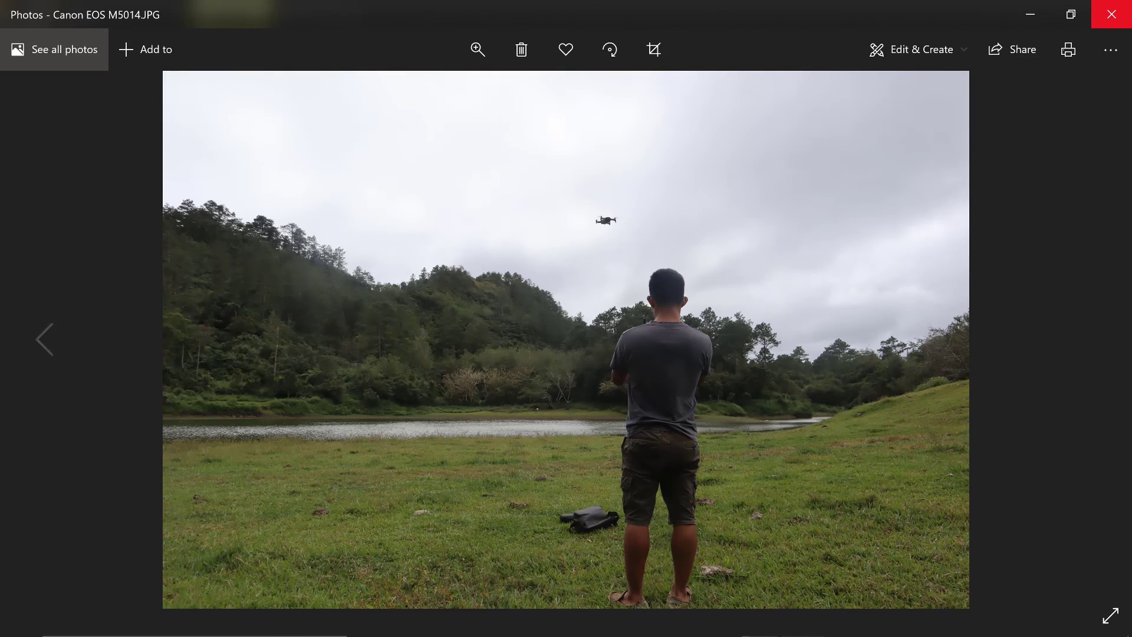
click(1107, 13)
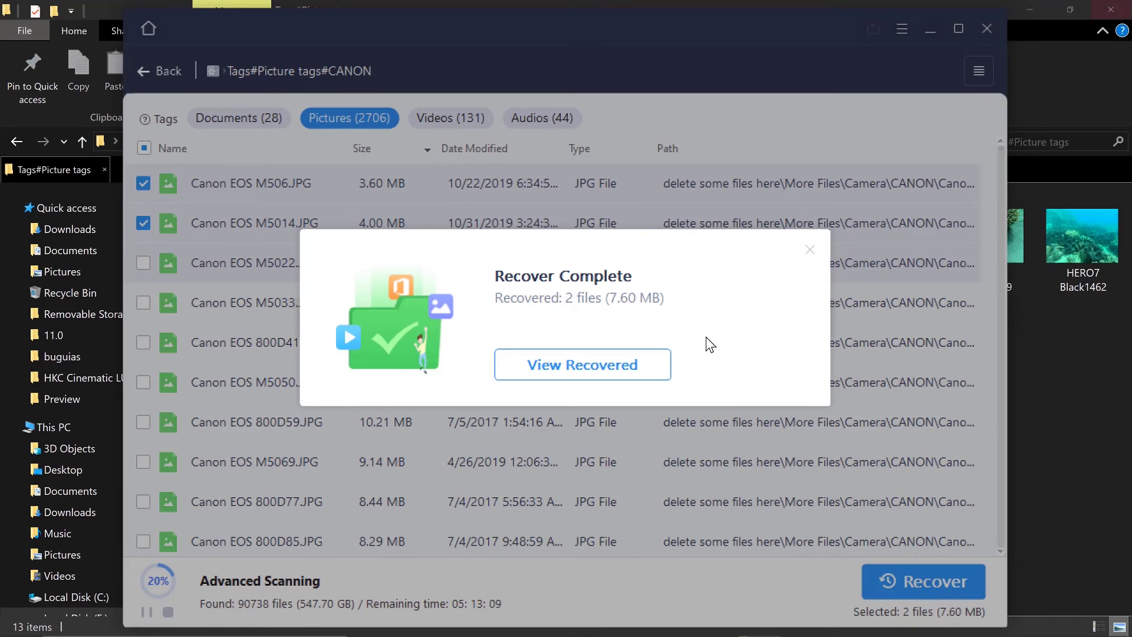
Step: Dismiss Recover Complete and filter the documents to list only Word files
click(811, 249)
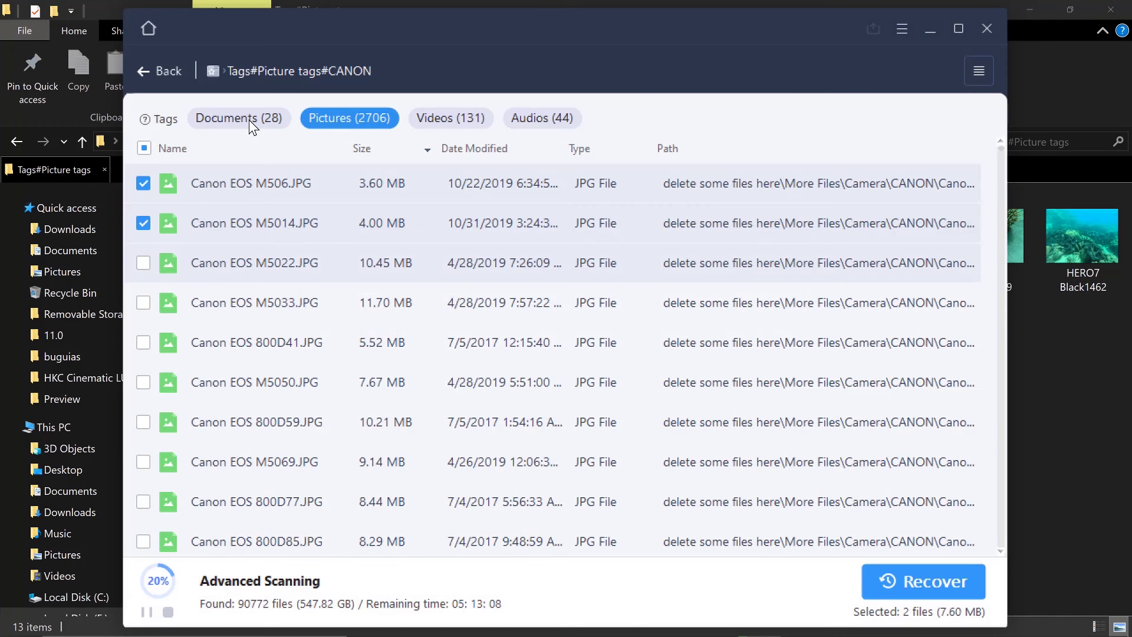
mouse_move(249, 119)
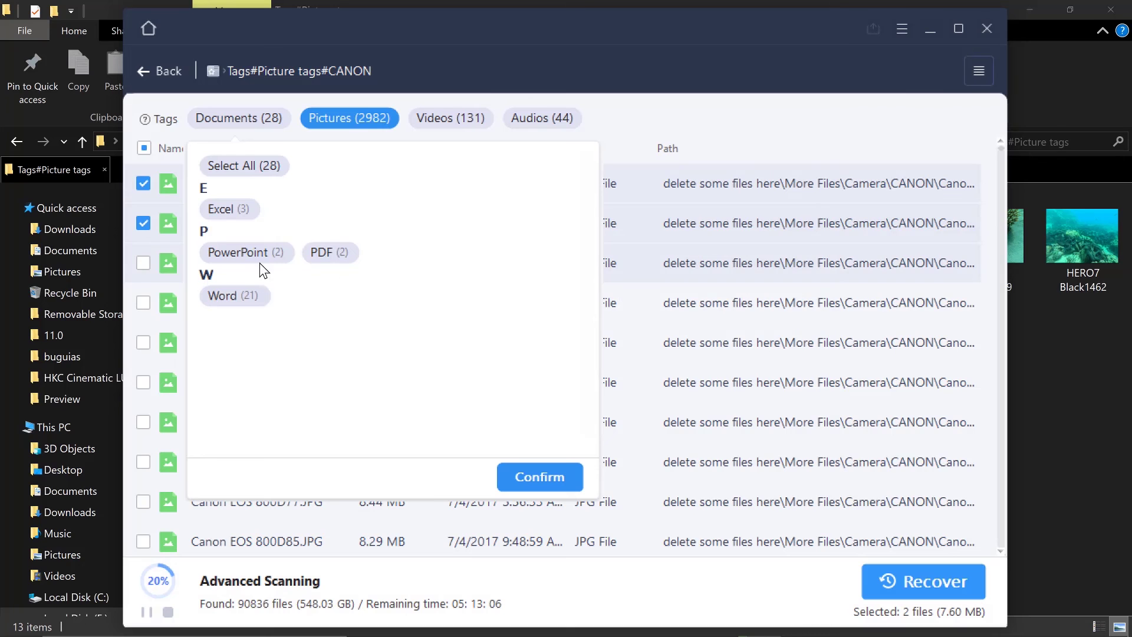
click(243, 295)
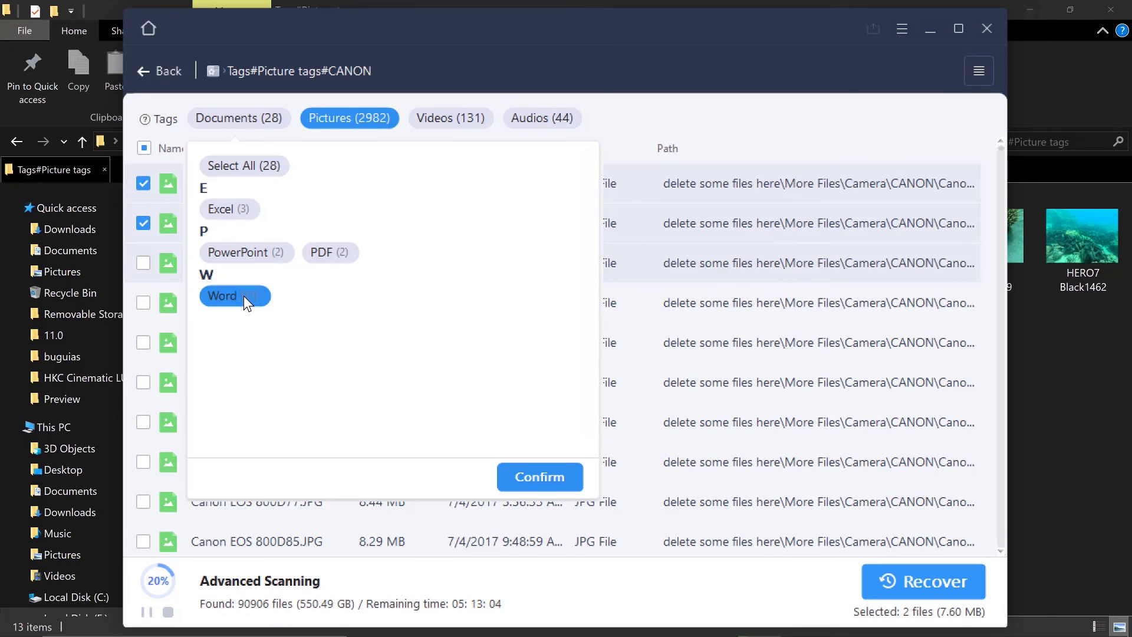
click(541, 476)
Step: Return to the More Files PDF folder tree and bring up the file filter choices
scroll(444, 368, down, 1)
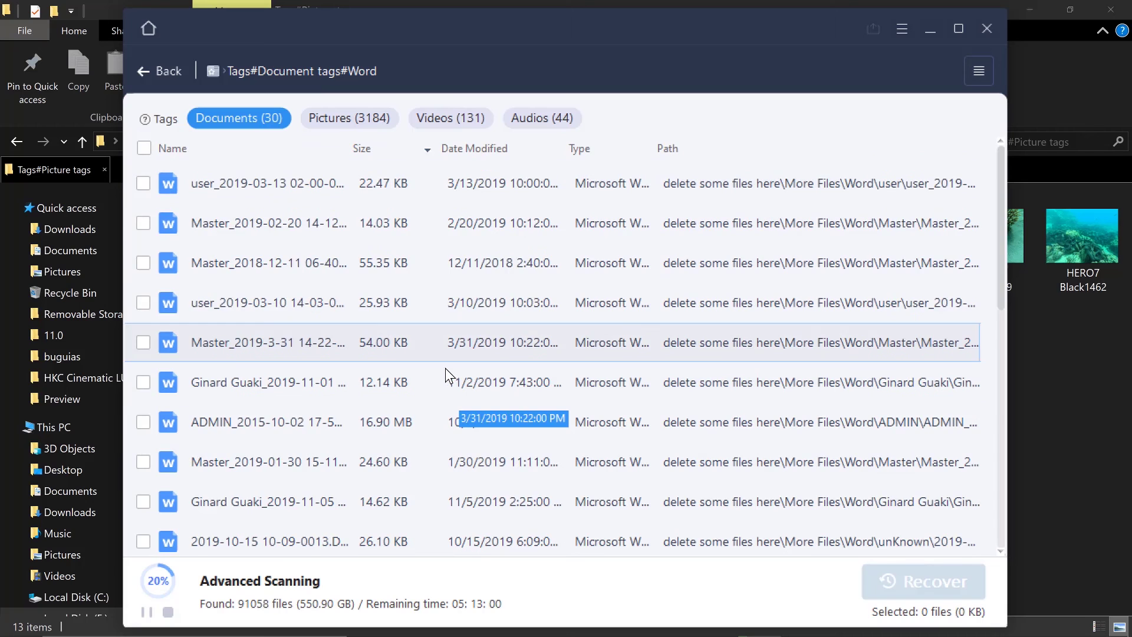
key(BackSpace)
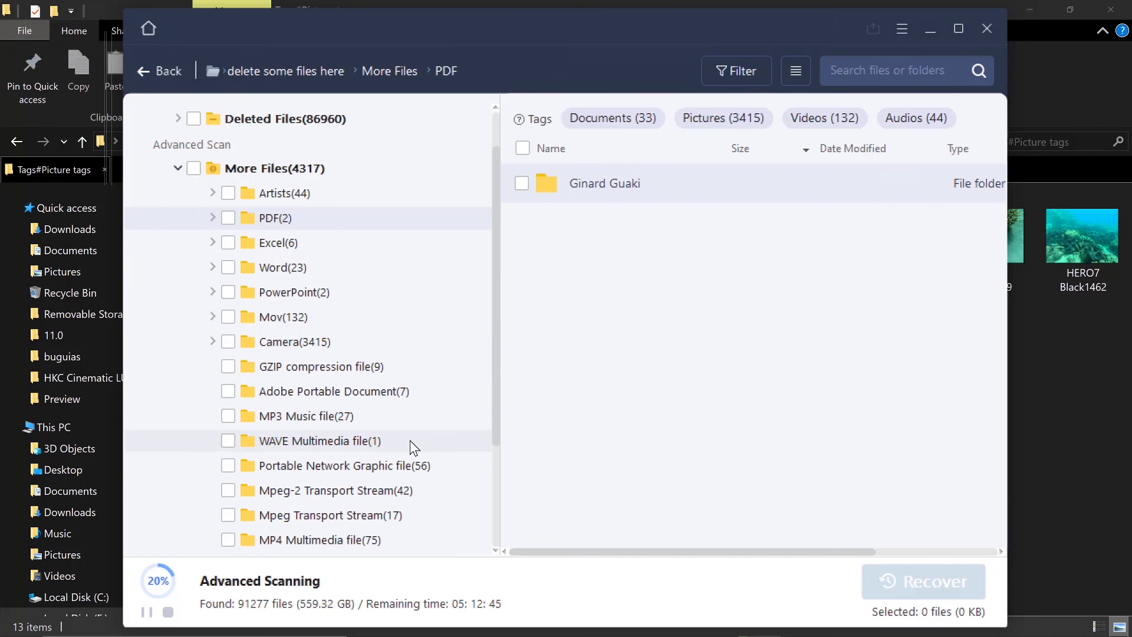
scroll(407, 448, down, 2)
scroll(405, 450, up, 3)
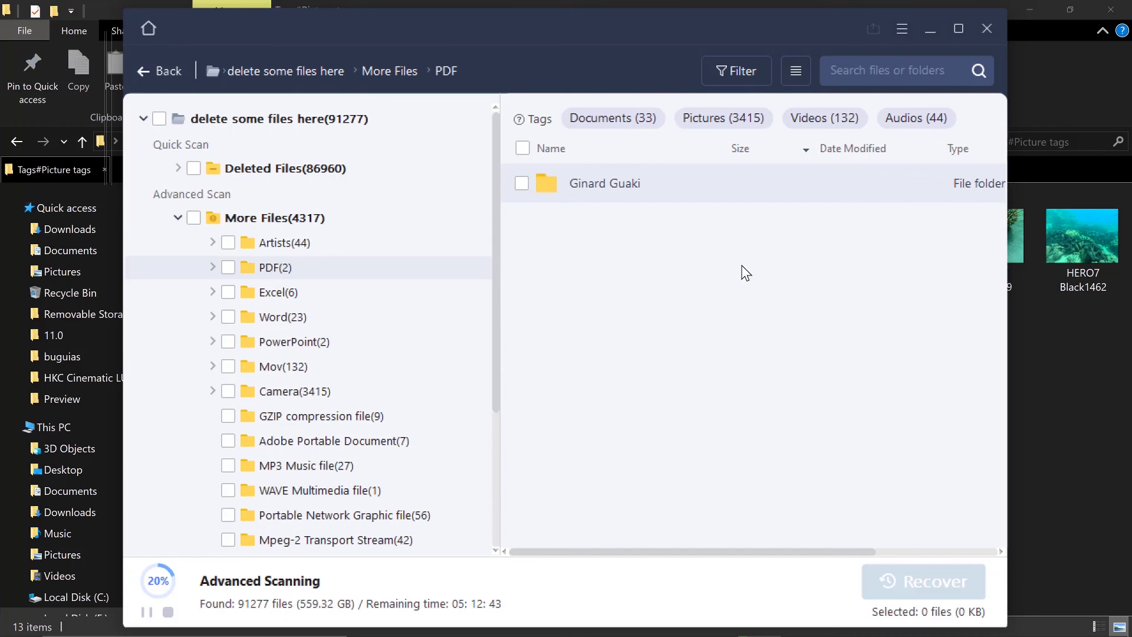
click(744, 76)
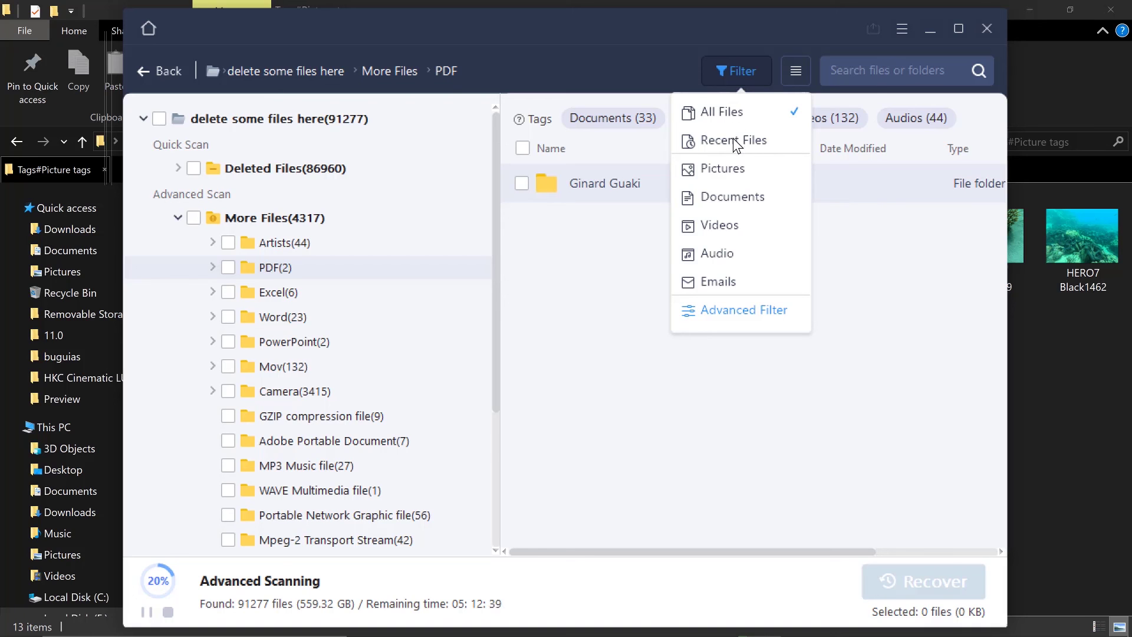
Step: Try Advanced Filter options (Audio, Pictures, Excel, 100MB-1GB size), then close it without applying
click(734, 310)
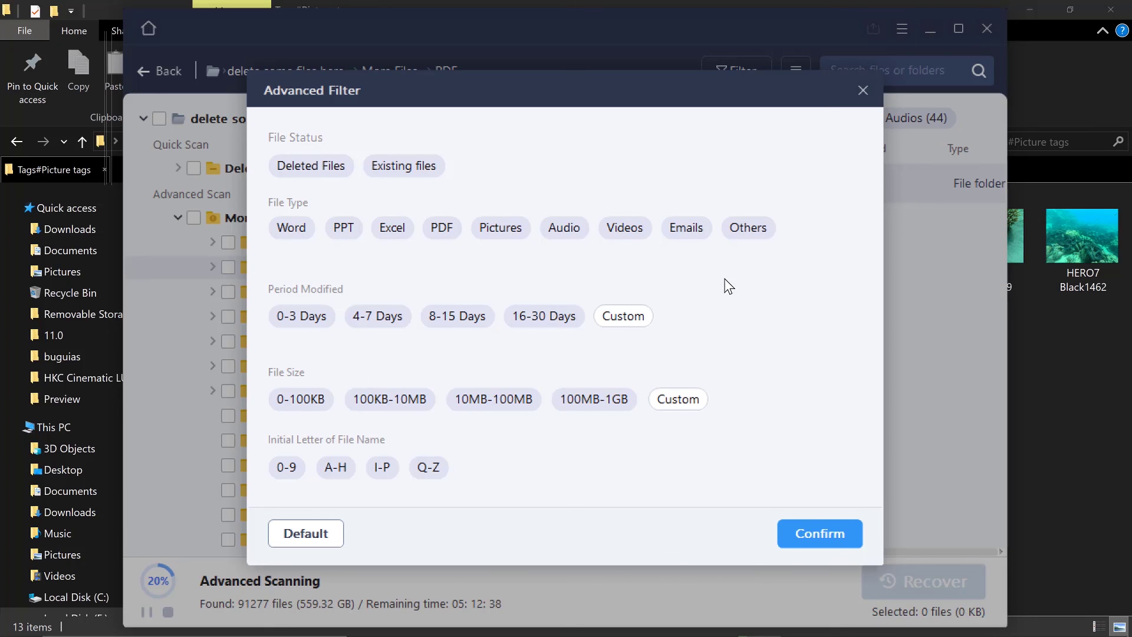
click(673, 403)
click(565, 228)
click(519, 228)
click(396, 231)
click(396, 232)
click(593, 400)
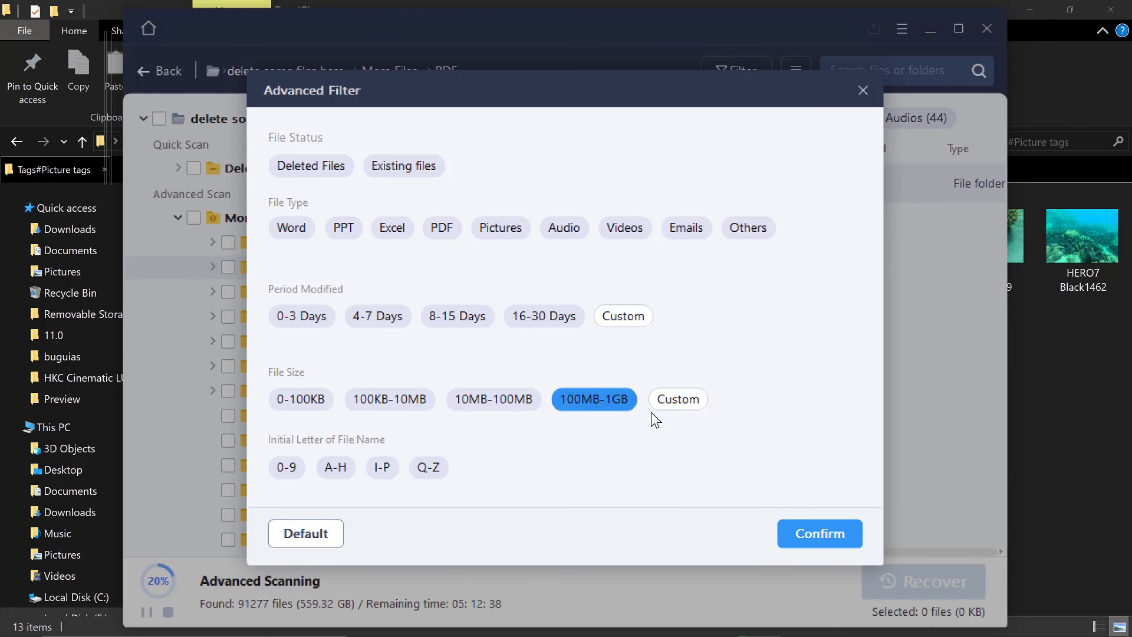
click(863, 90)
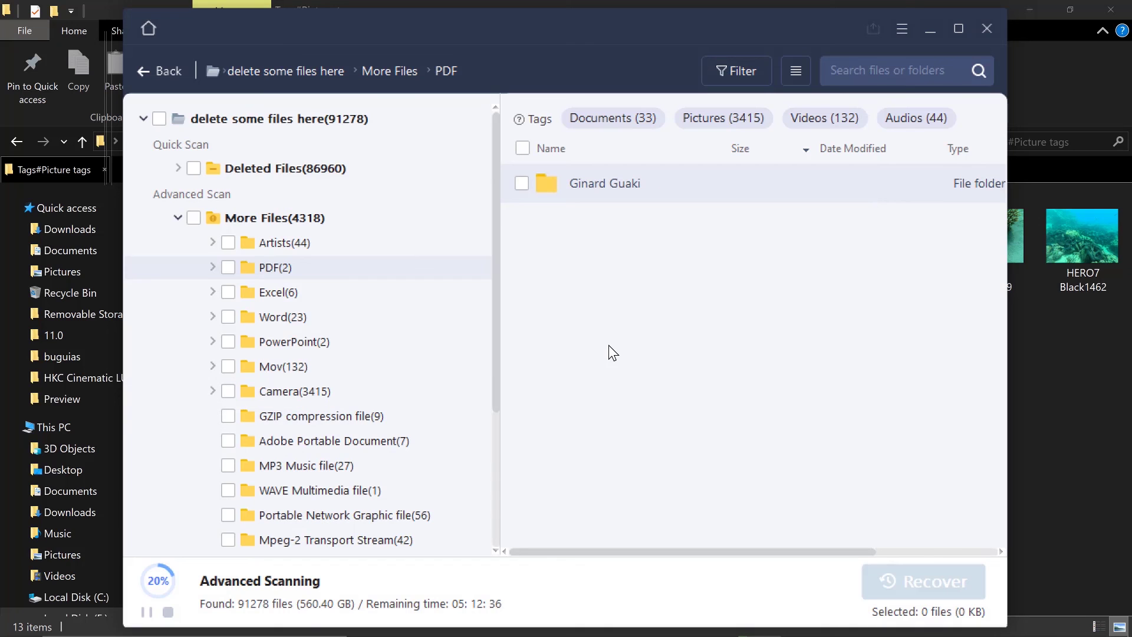
Step: Go back up to the scan root and stop the scan at 91963 files
click(178, 67)
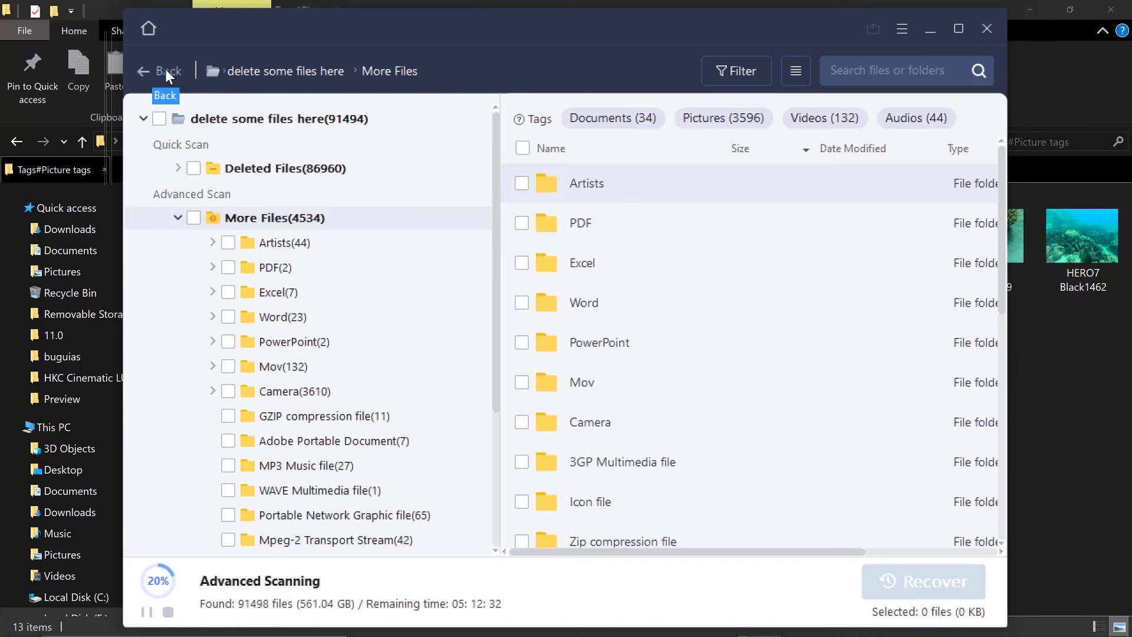
click(165, 69)
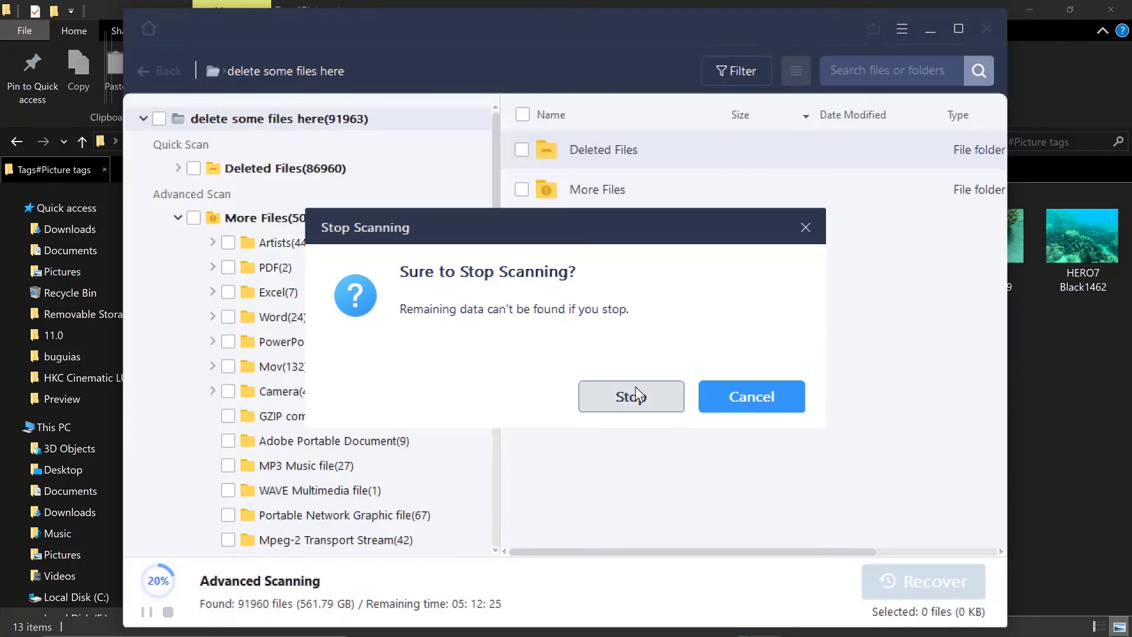
click(635, 386)
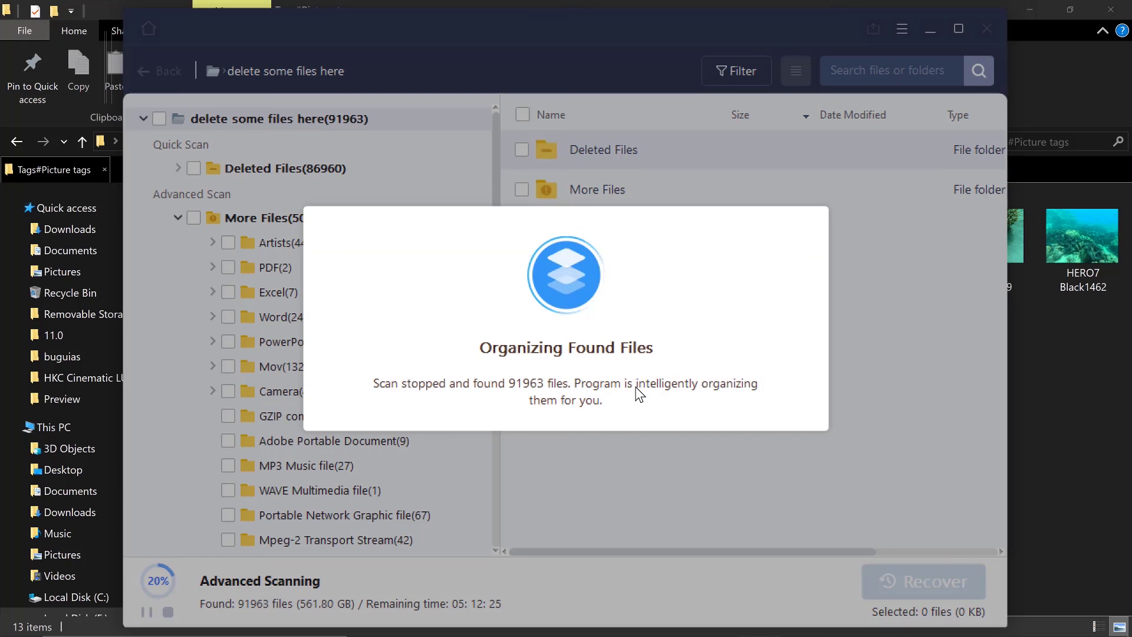